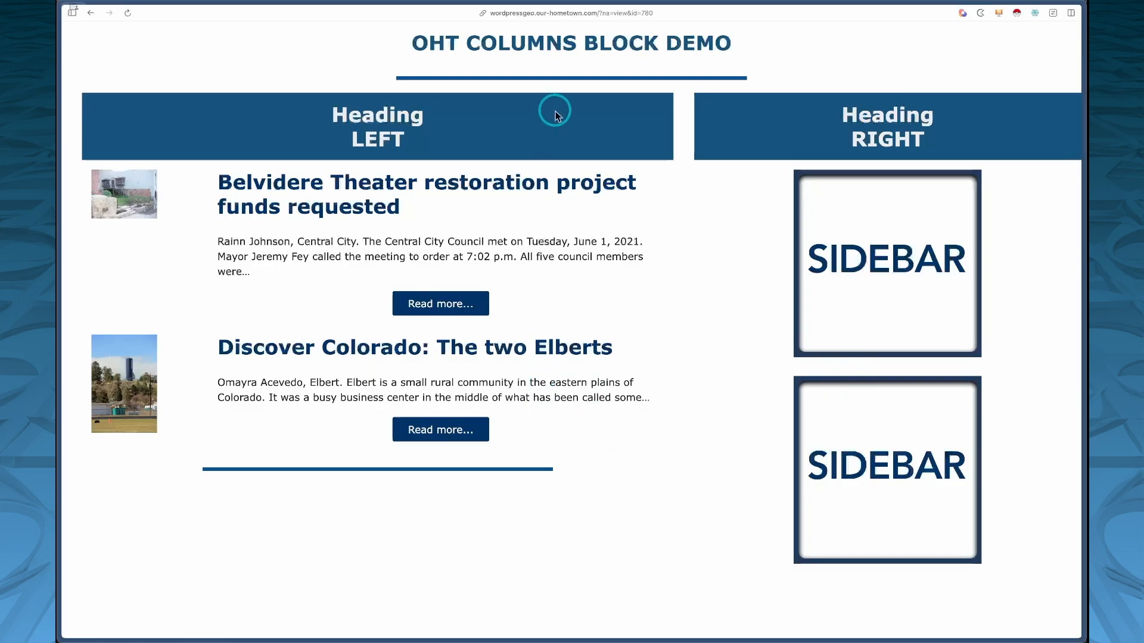
Step: Open the drag-and-drop newsletter composer and dismiss the template picker to start from a blank newsletter
scroll(509, 513, down, 1)
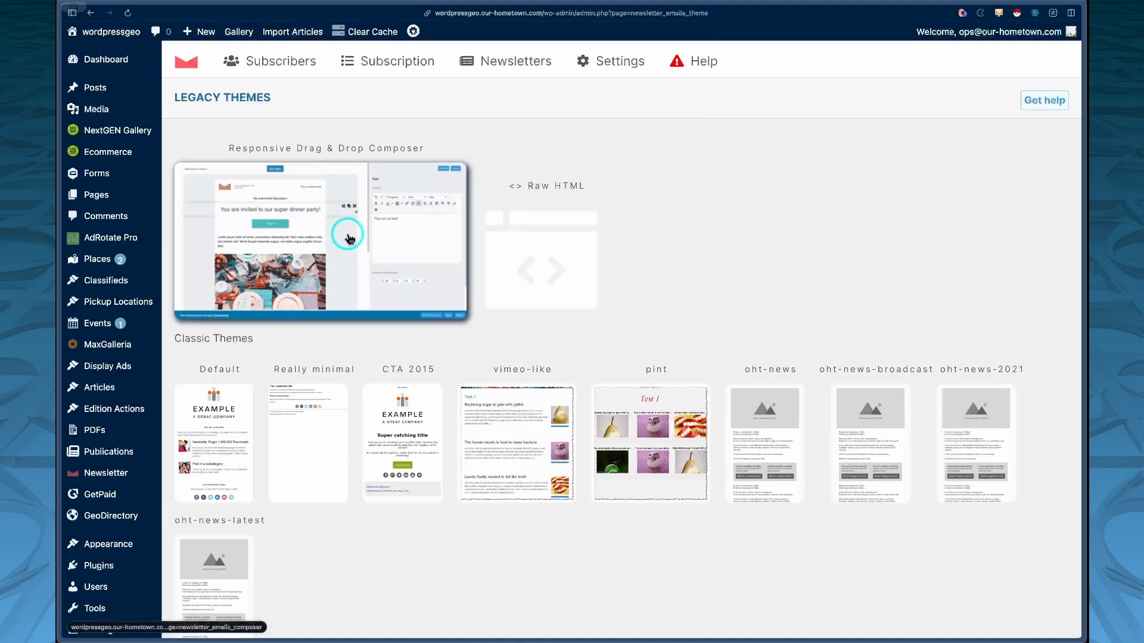
click(562, 230)
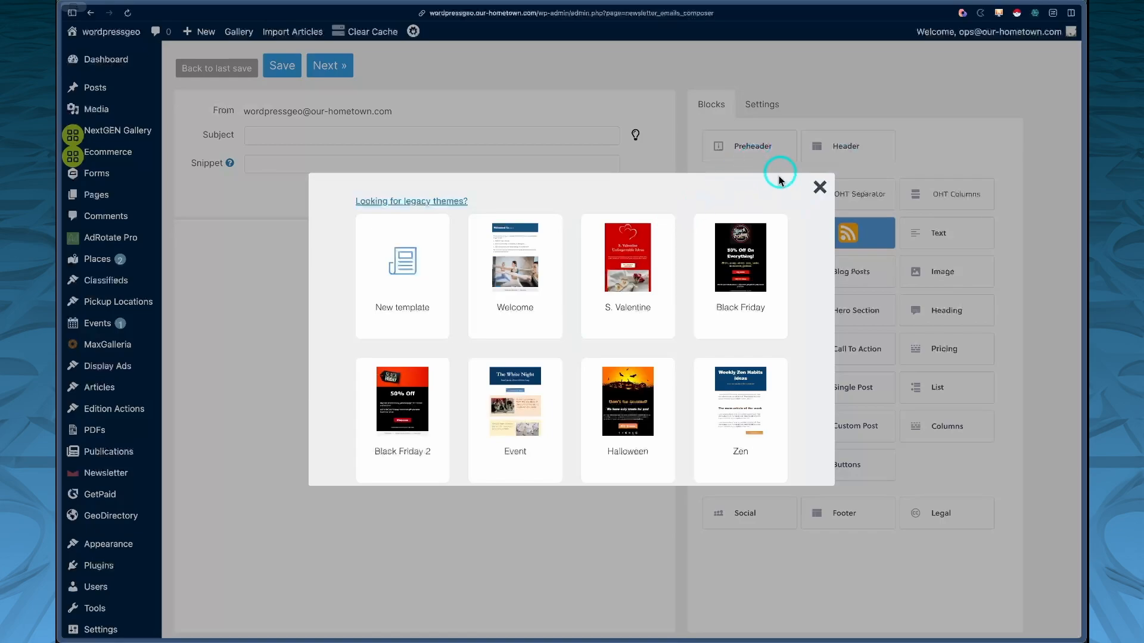
click(819, 189)
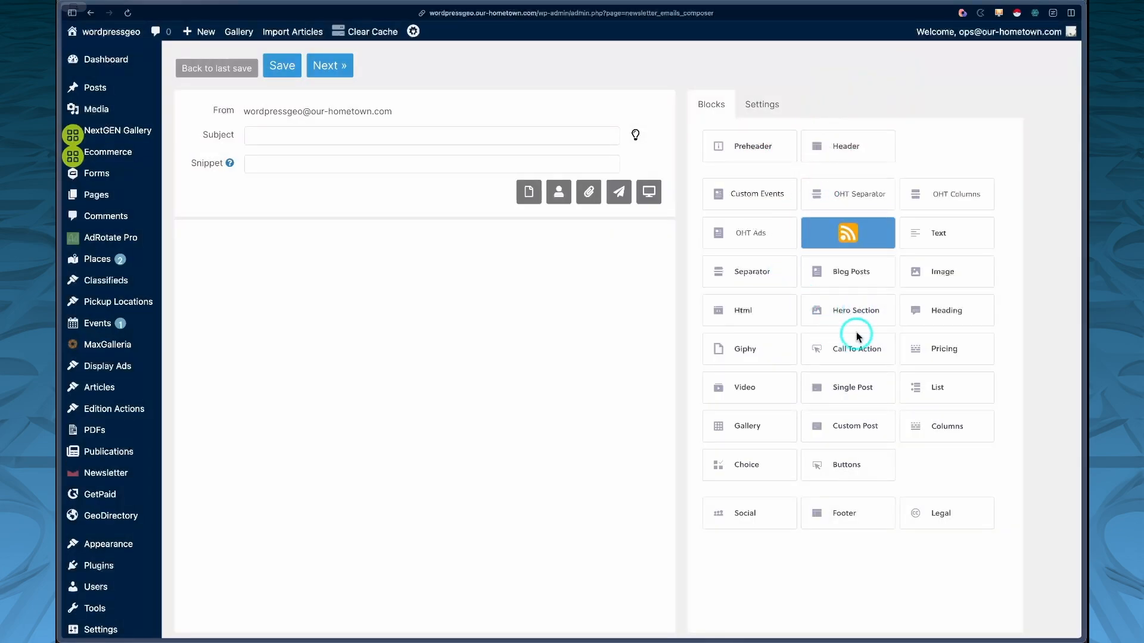
Step: Add a Heading block to the newsletter and set its text to OHT Columns Demo
drag(939, 309, 405, 259)
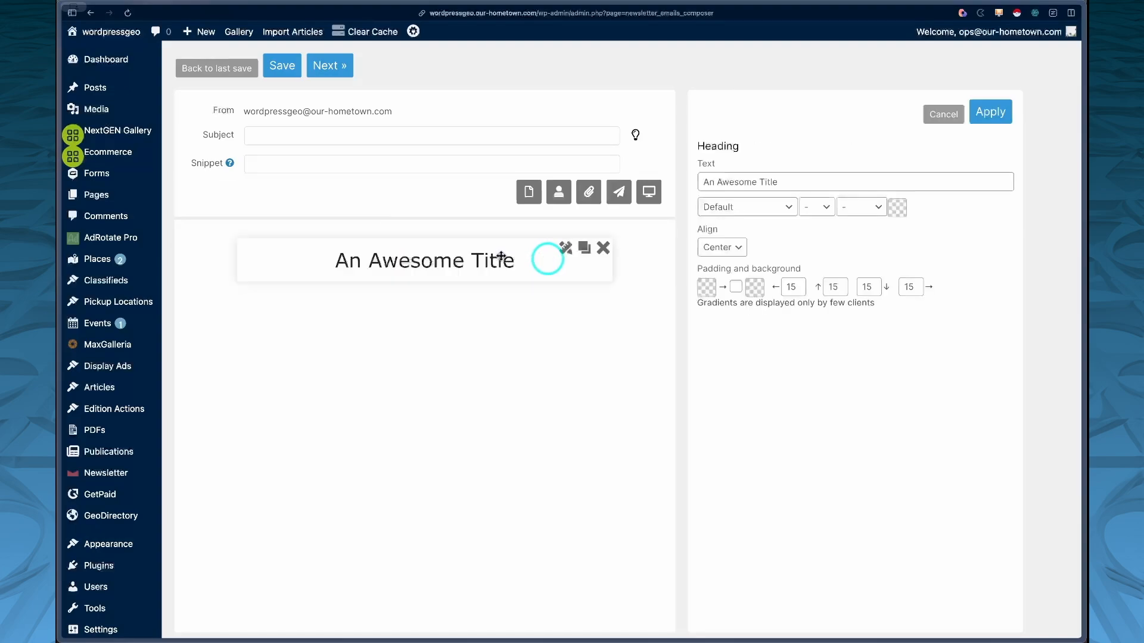
drag(788, 182, 694, 182)
text(OHT Columns Demo)
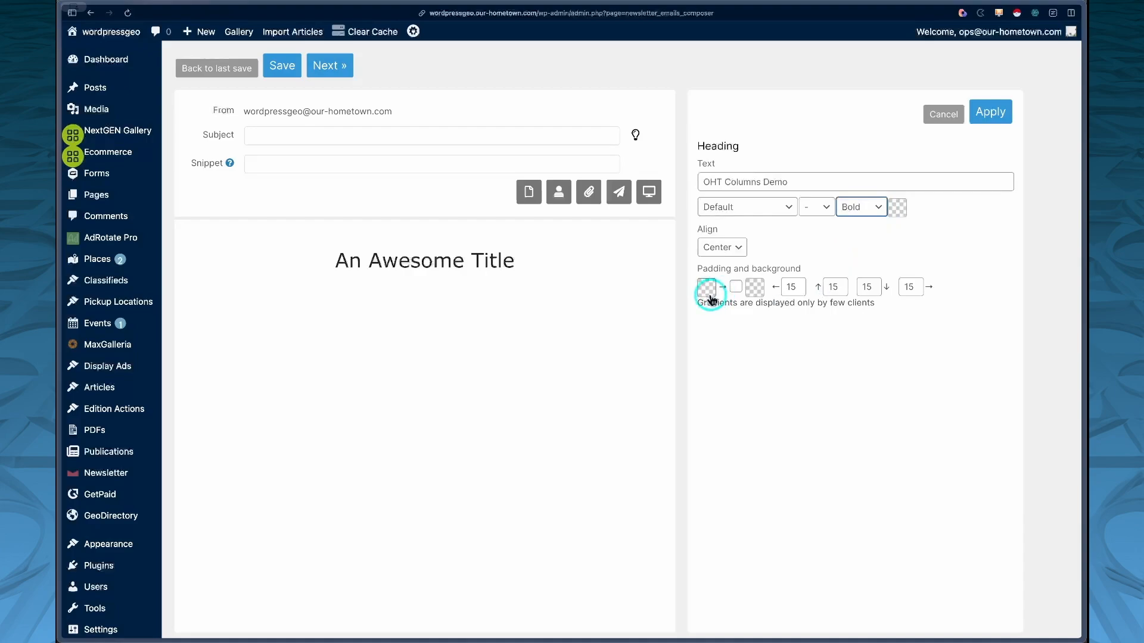
Step: Make the heading bold with text color #16537e and apply the heading settings
click(897, 207)
click(903, 258)
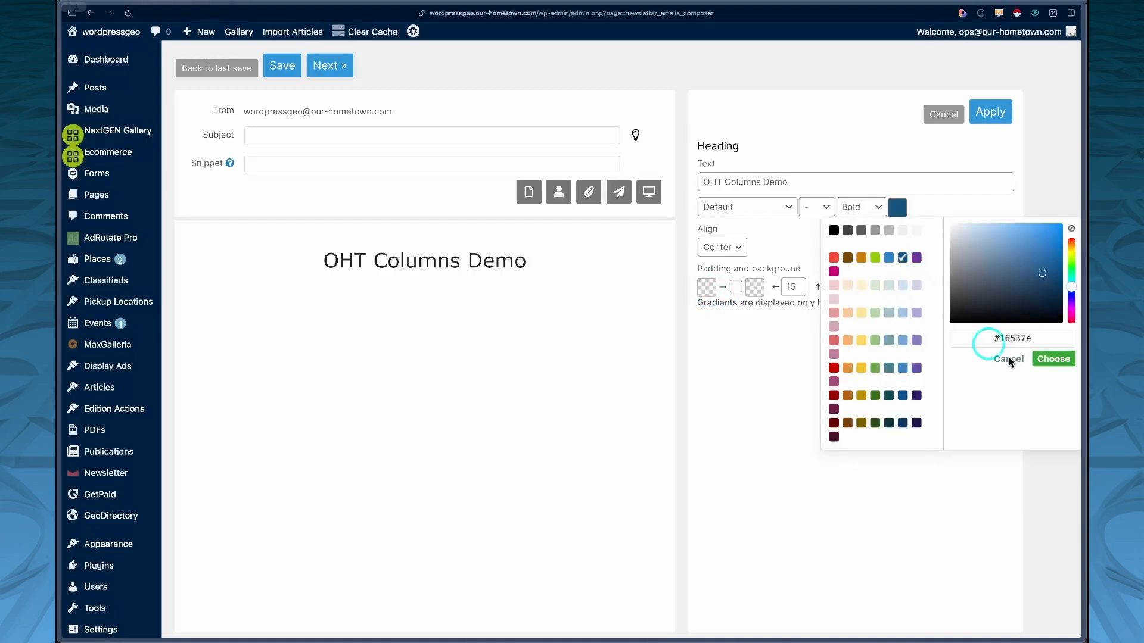
click(1052, 358)
click(990, 113)
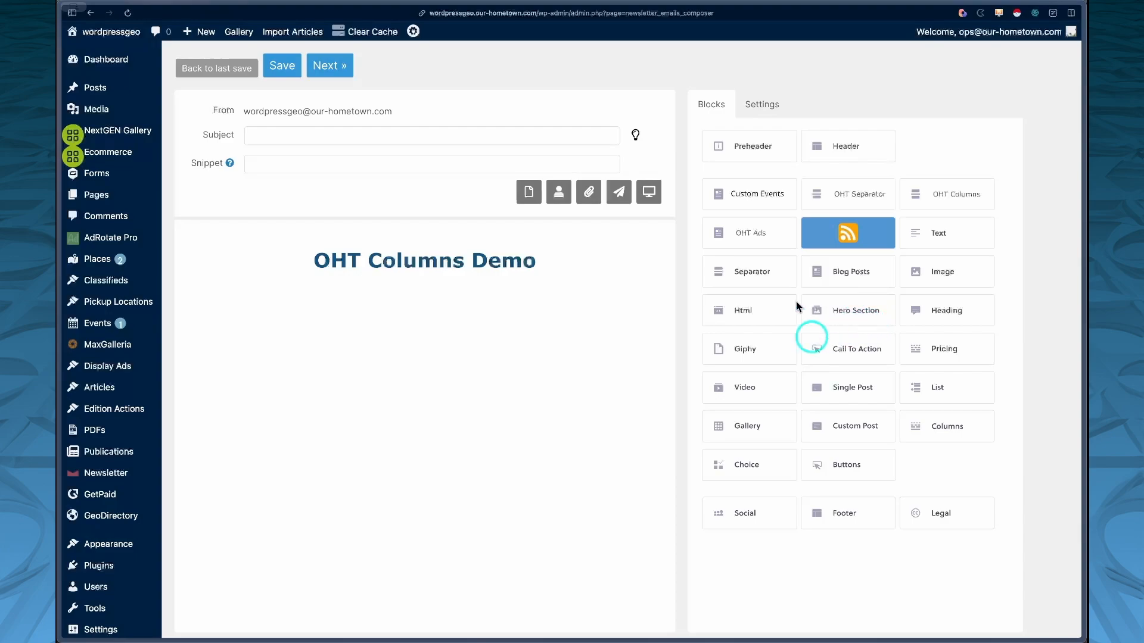
Step: Add a Separator below the heading and set its color to #16537e
drag(769, 273, 510, 312)
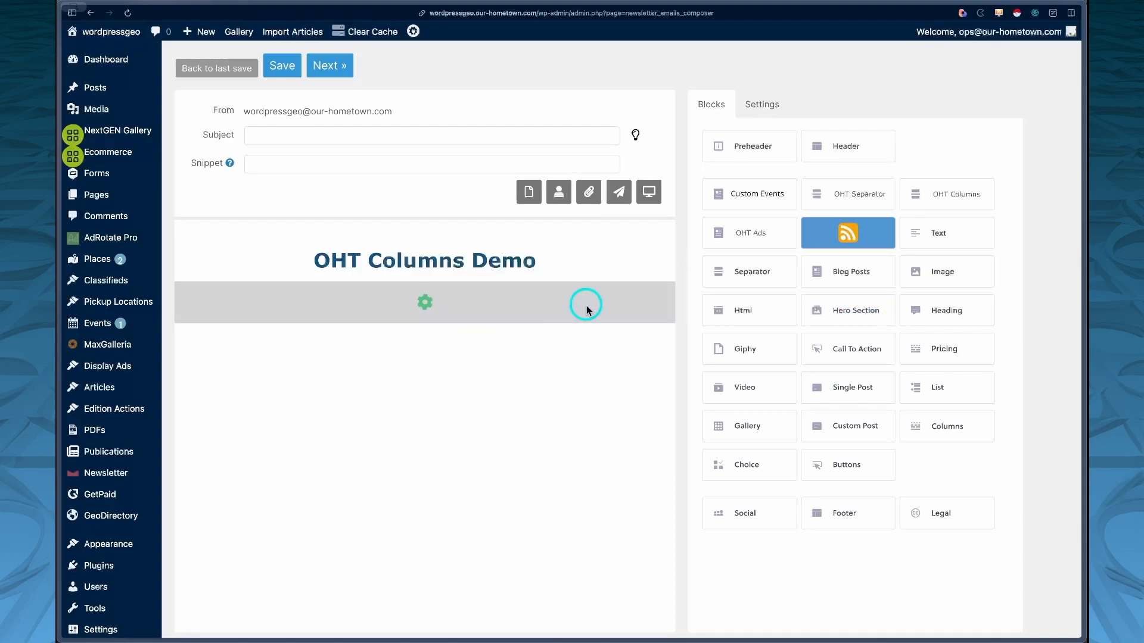
click(570, 301)
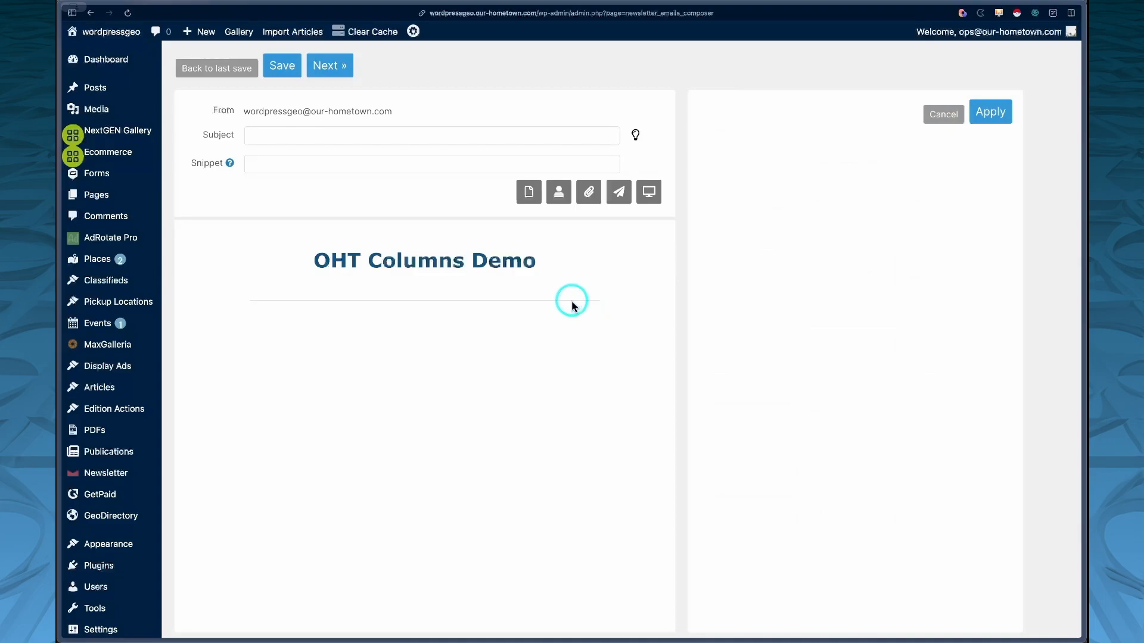
click(710, 221)
click(718, 272)
click(707, 182)
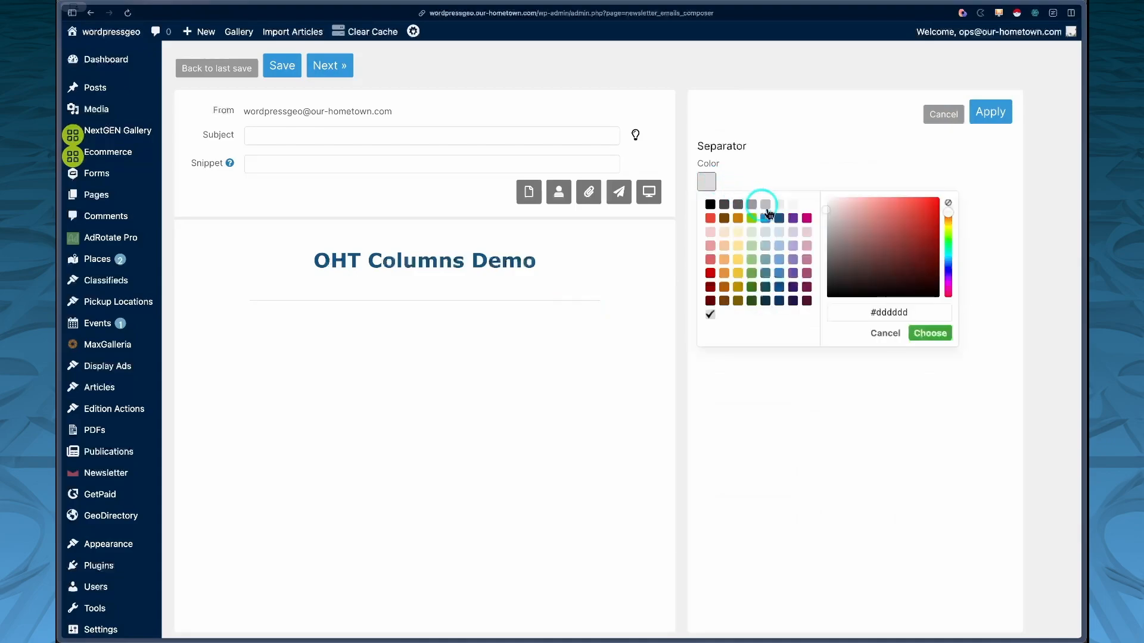
click(779, 218)
click(926, 329)
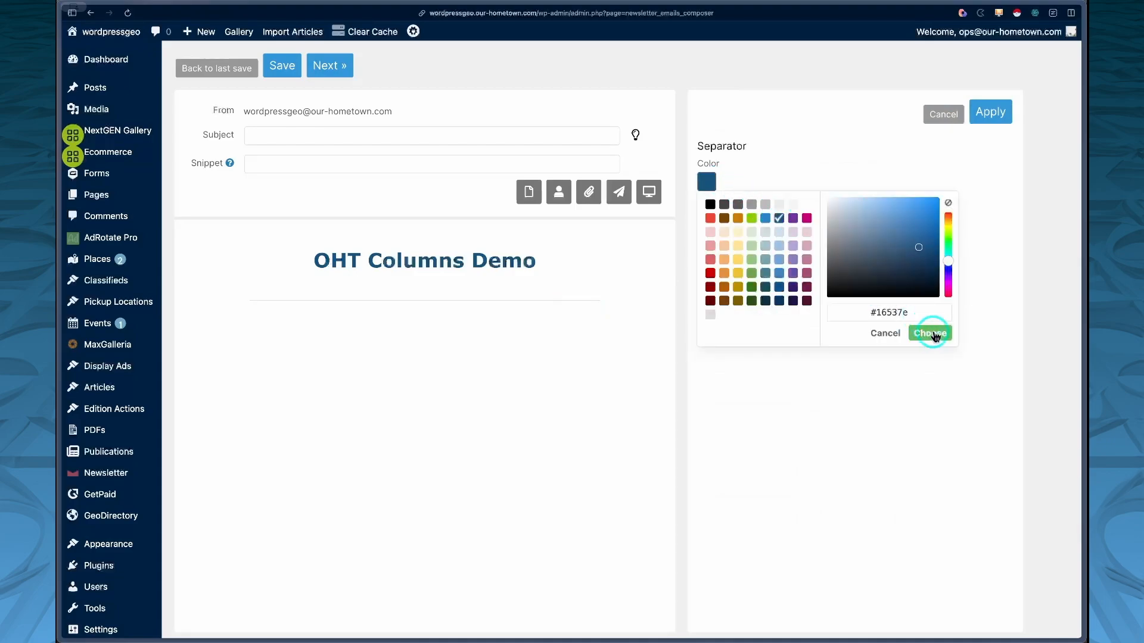
click(759, 565)
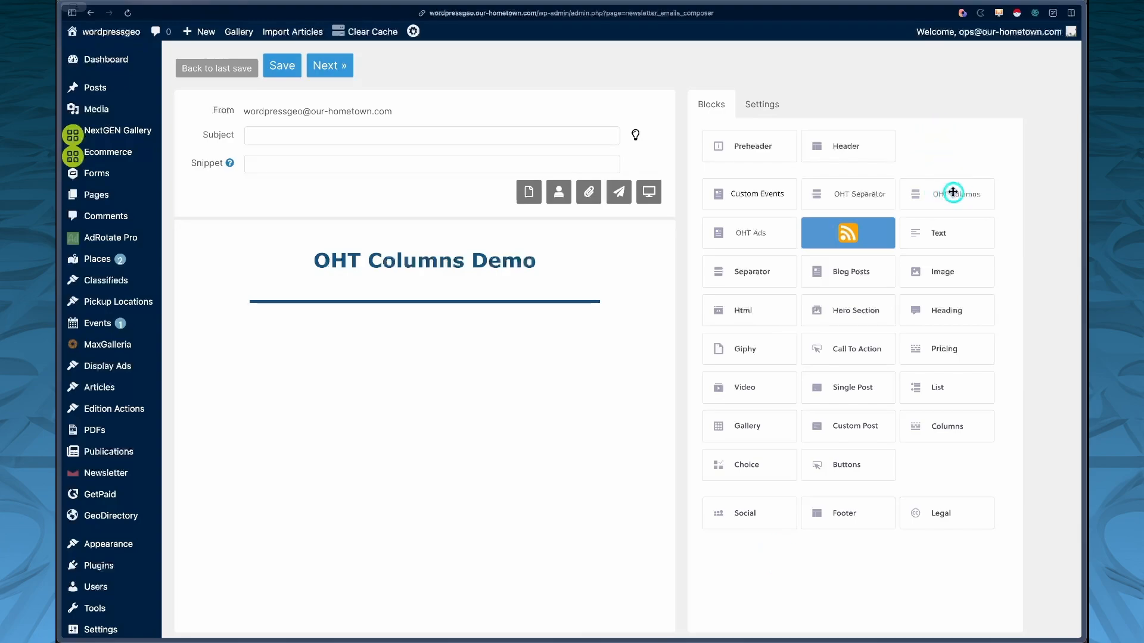
Step: Add an OHT Columns block below the separator and apply it
drag(952, 191, 431, 343)
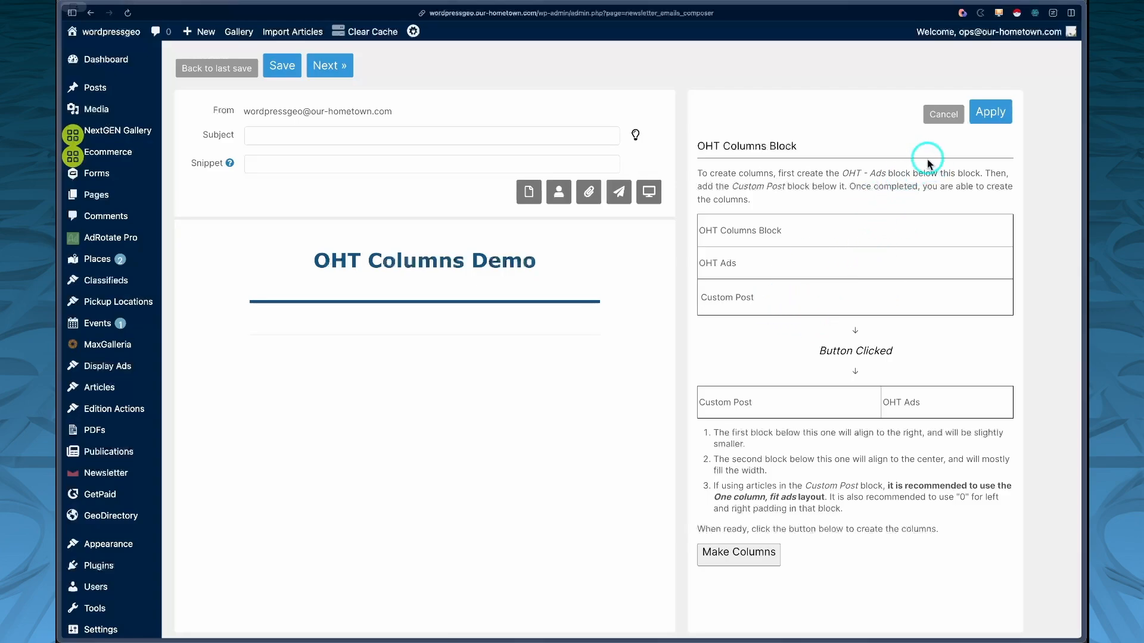
click(989, 112)
Step: Add a Single image block below the columns block using the Sidebar-Placeholder image from the media library
drag(847, 233, 519, 327)
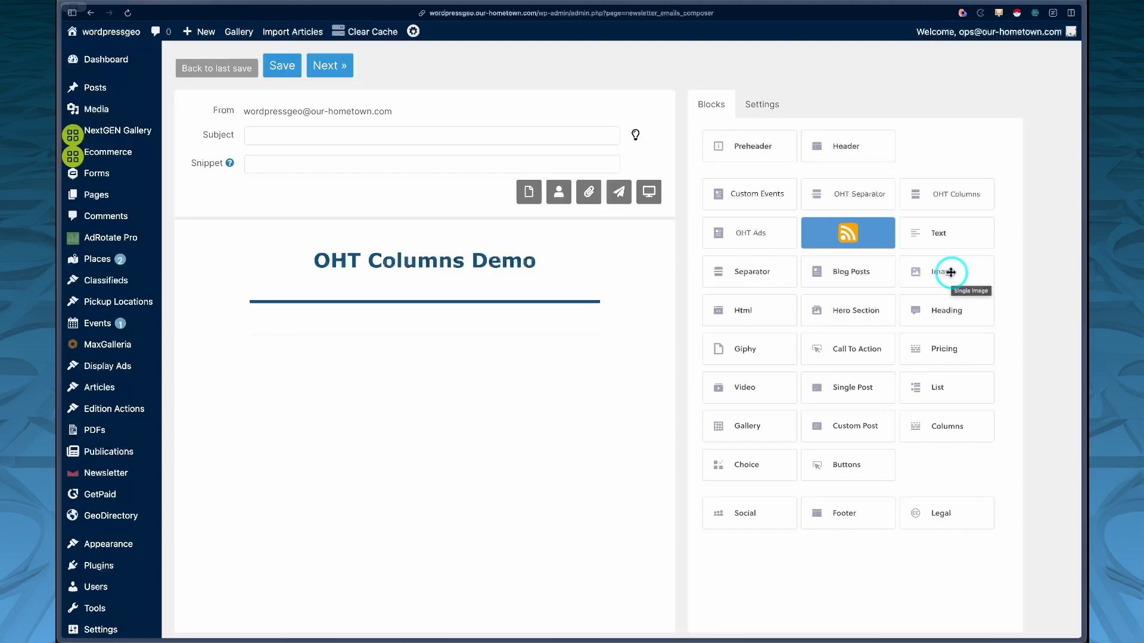
drag(951, 272, 381, 375)
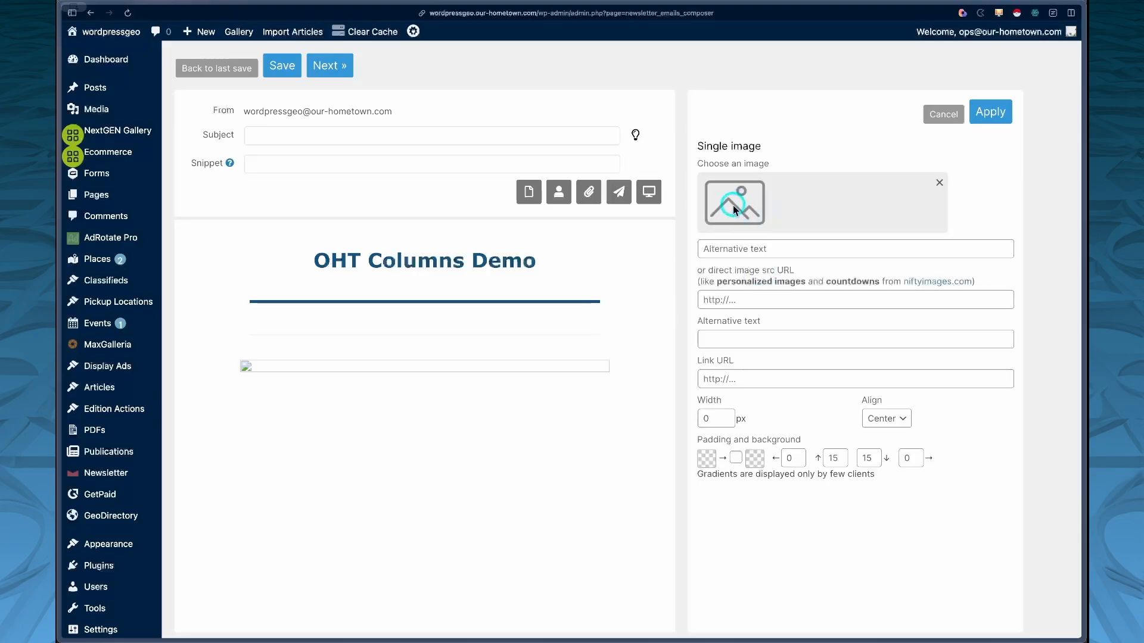
click(733, 205)
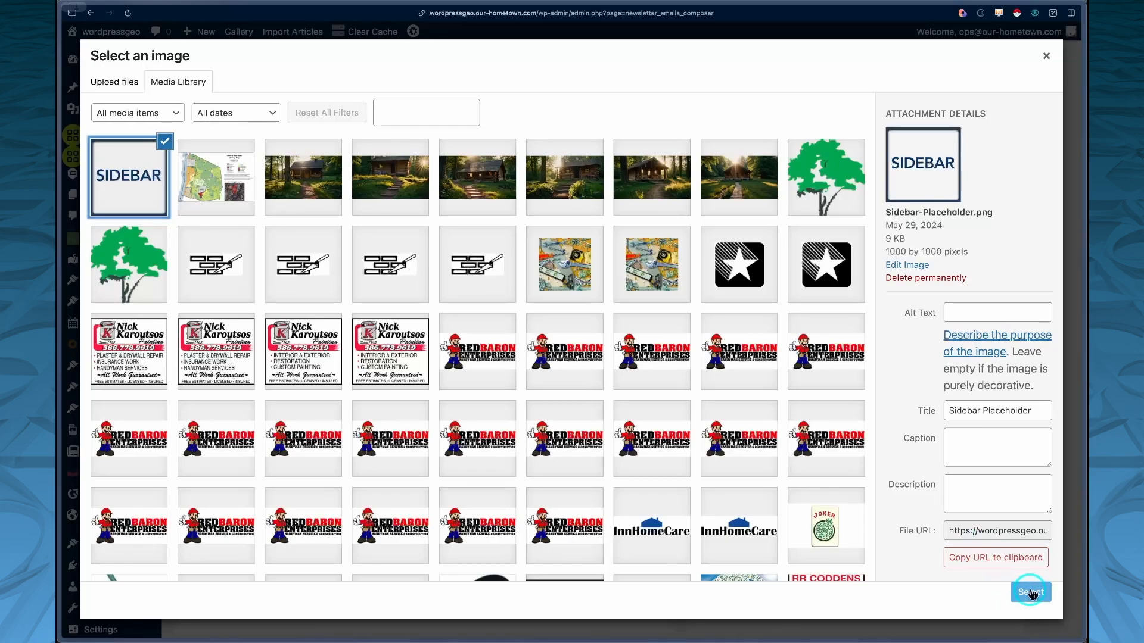
click(1031, 592)
click(994, 117)
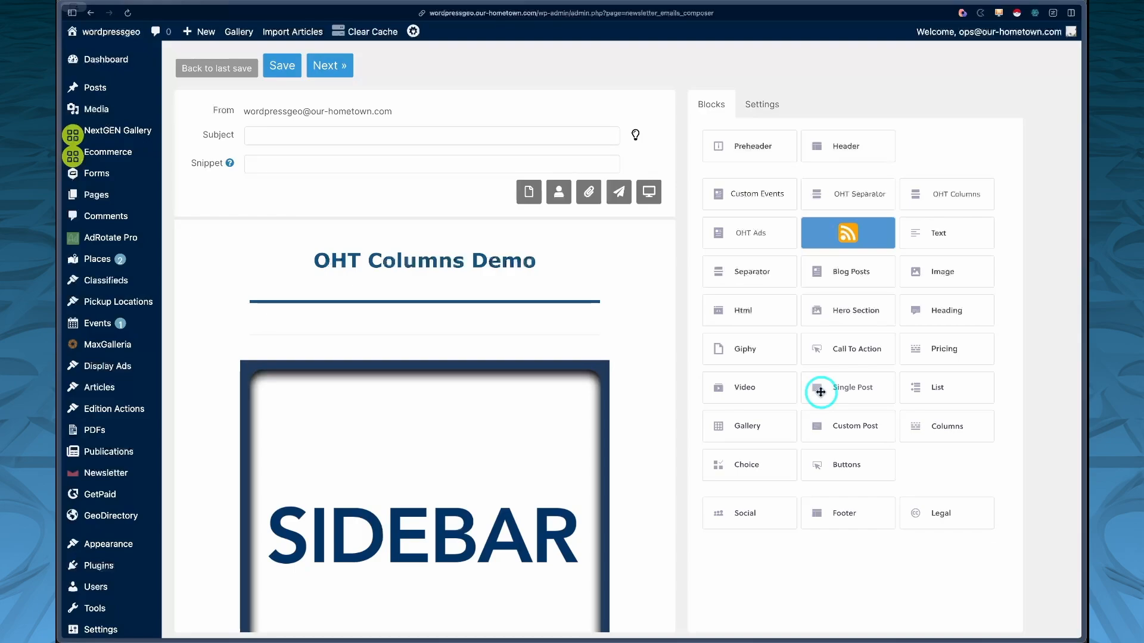
Step: Add a Single Post block below the image and choose the post Discover Colorado: The two Elberts
scroll(620, 517, down, 3)
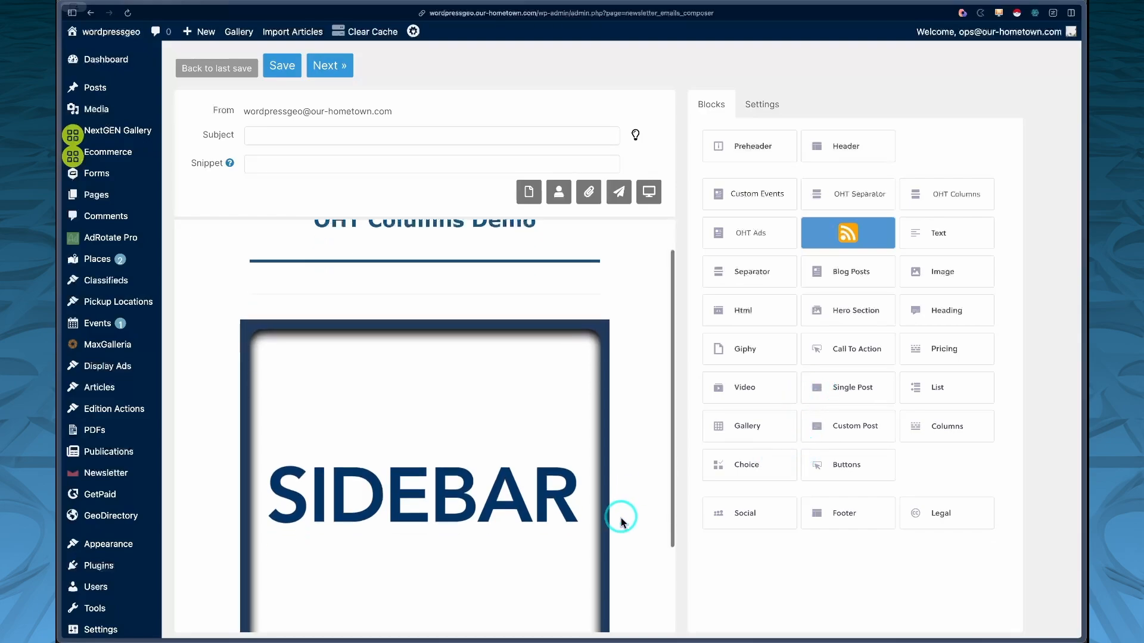
scroll(621, 517, up, 1)
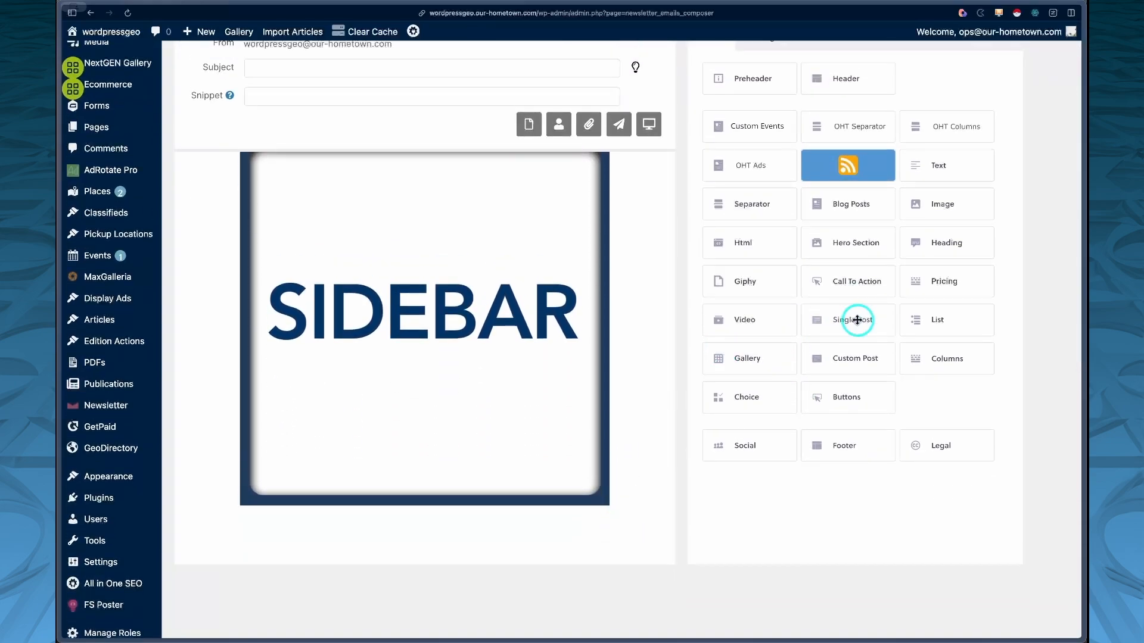
drag(798, 320, 490, 541)
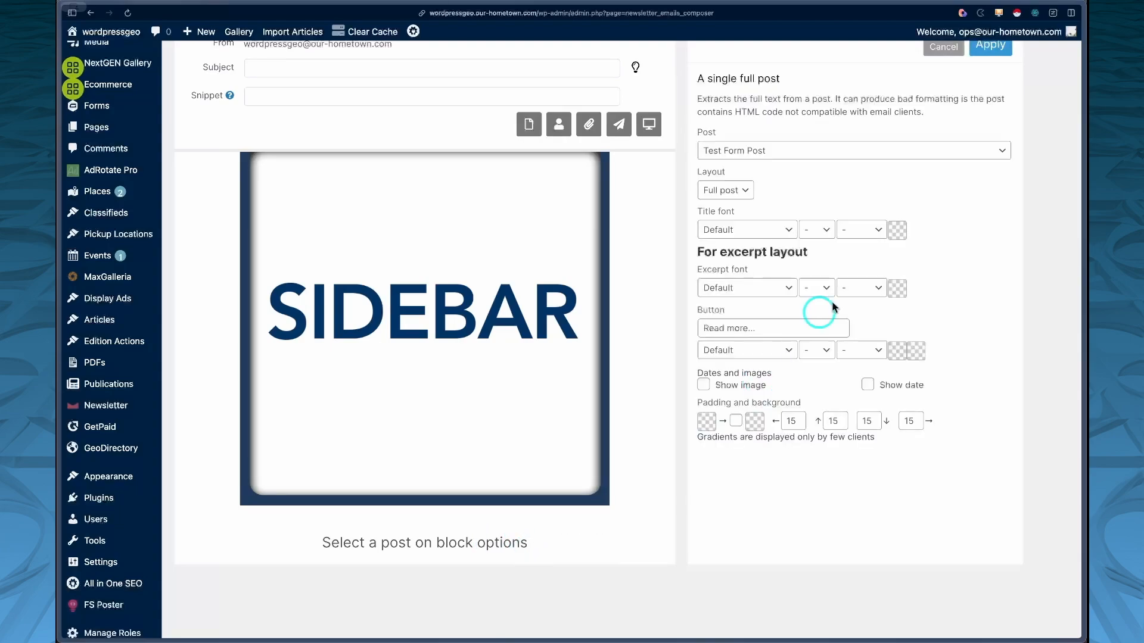
click(883, 151)
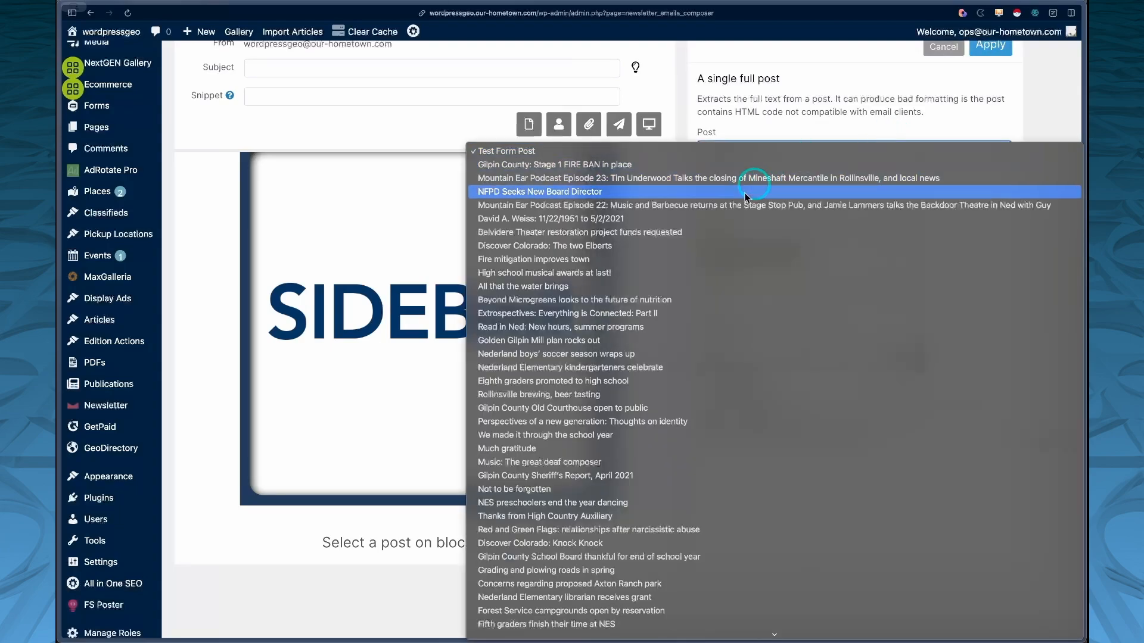
click(708, 244)
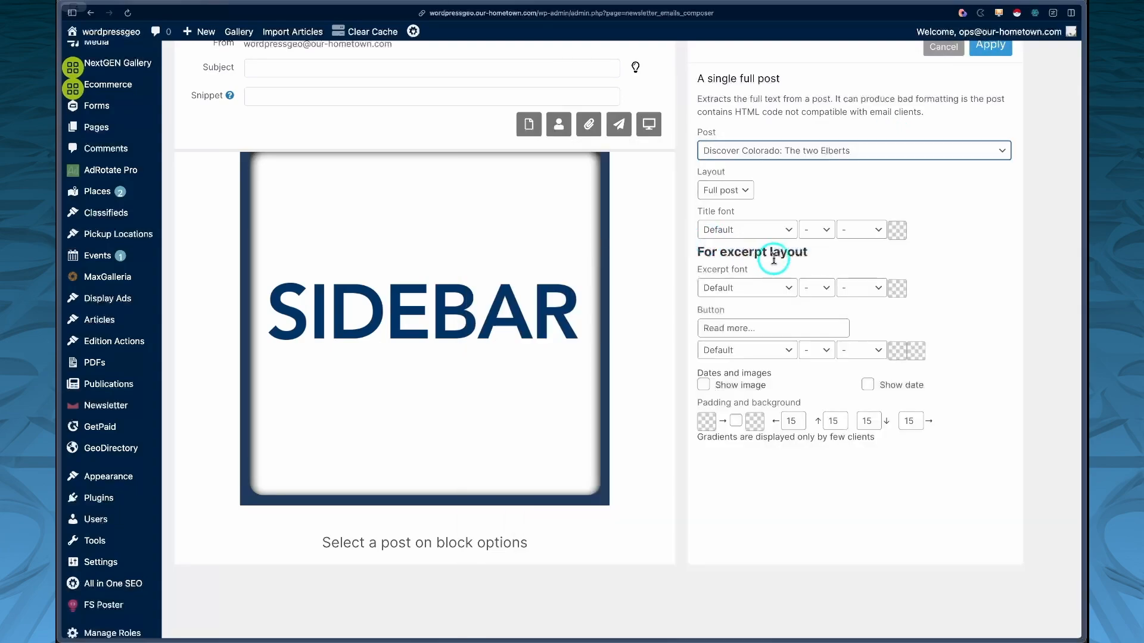
Step: Set the post block's layout to Excerpt and turn on Show image
click(741, 190)
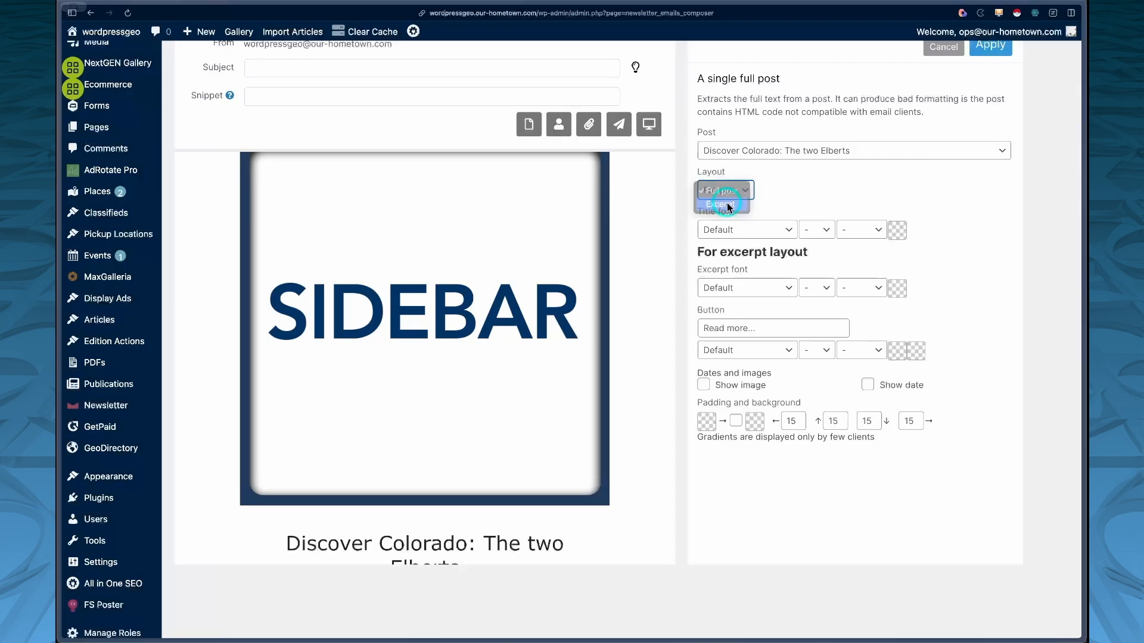
click(727, 204)
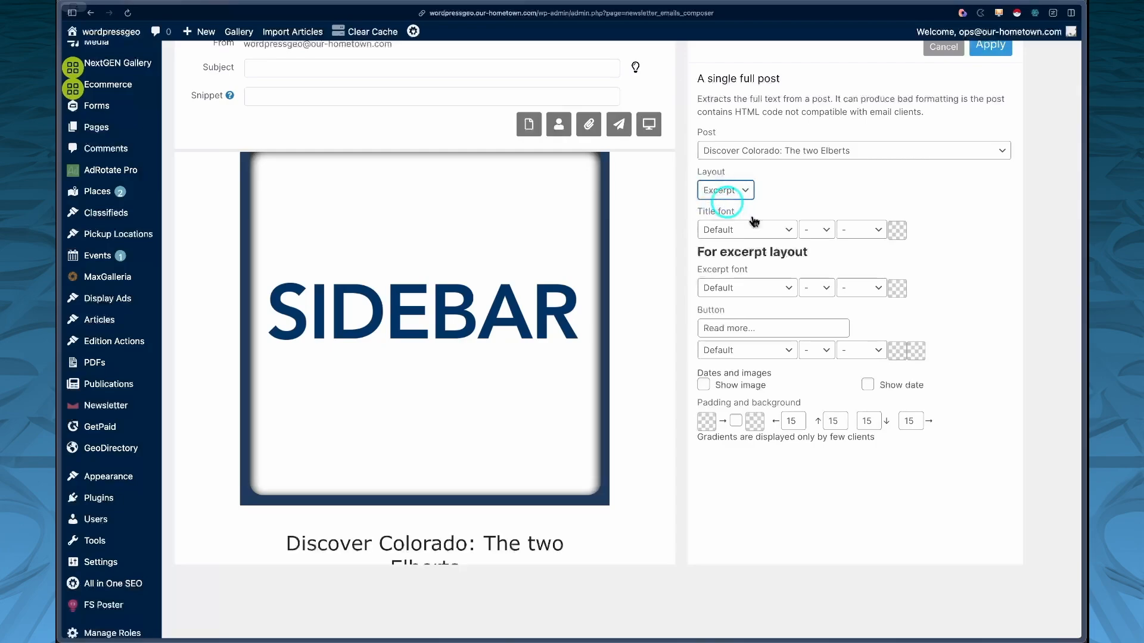
click(704, 384)
Step: Scroll through the newsletter canvas to review the image and post blocks under the columns block
scroll(587, 390, down, 5)
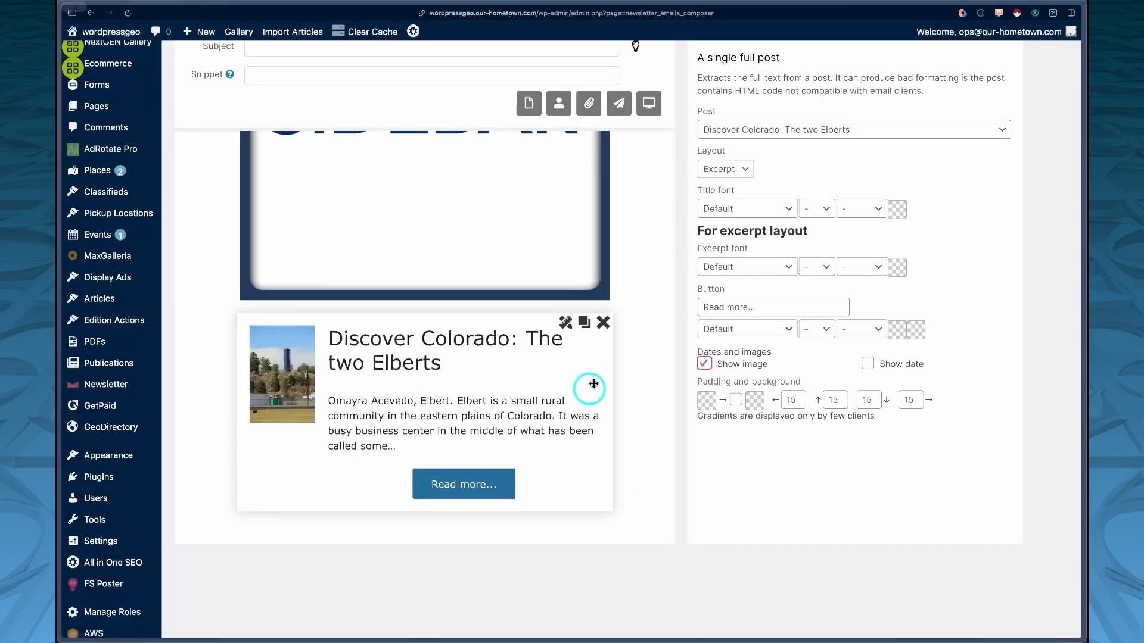
scroll(521, 378, up, 5)
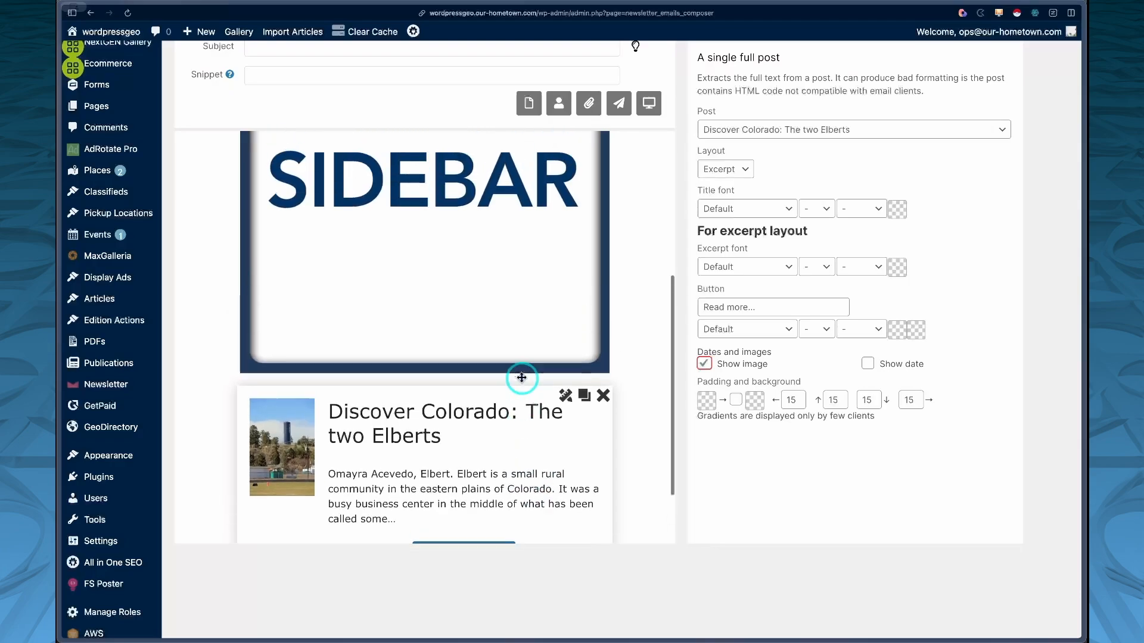
scroll(478, 369, down, 4)
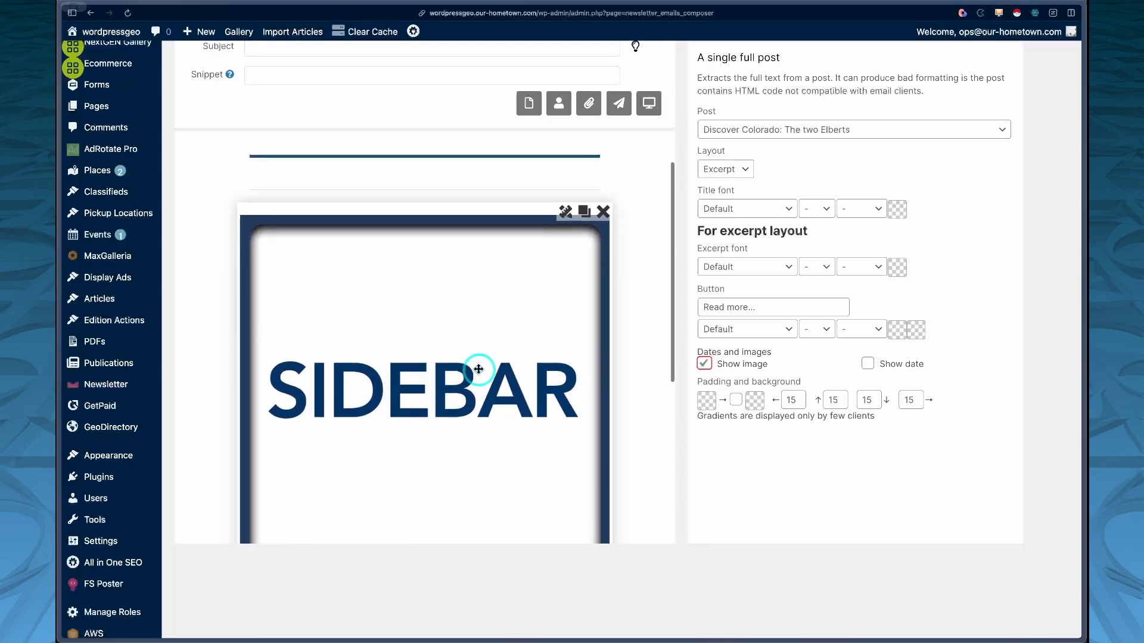
scroll(478, 369, down, 4)
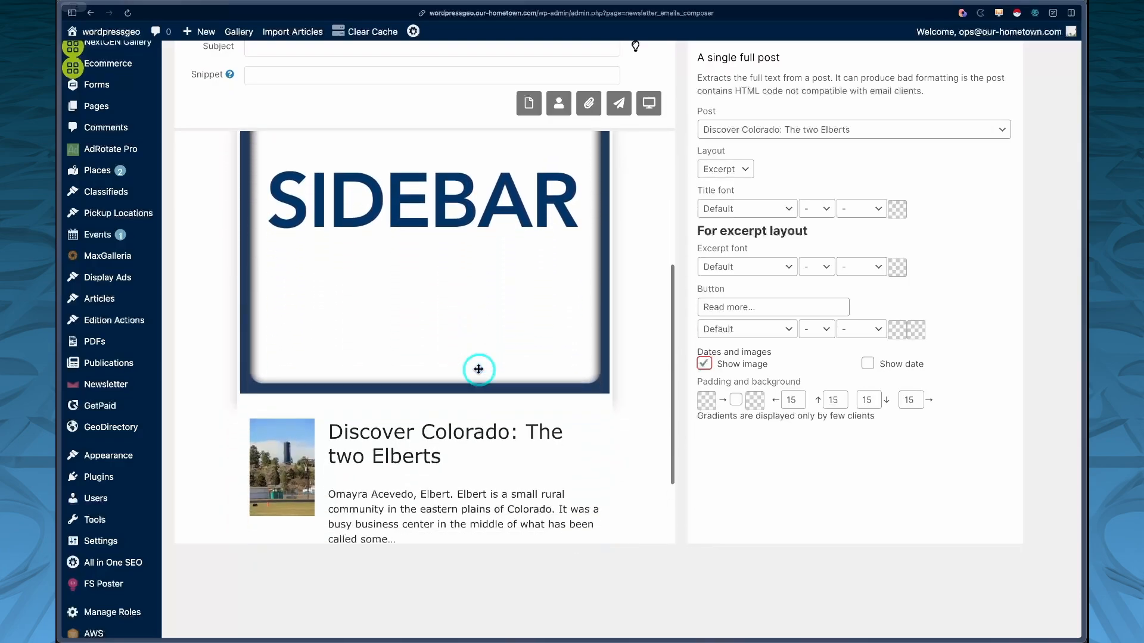
scroll(438, 435, up, 5)
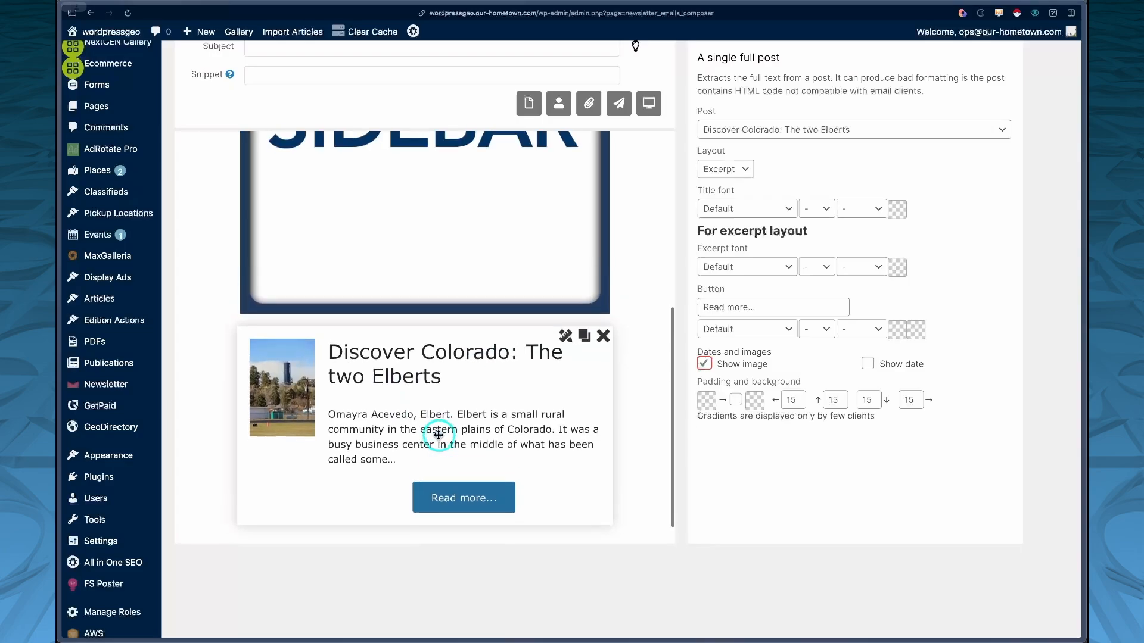
scroll(439, 438, up, 5)
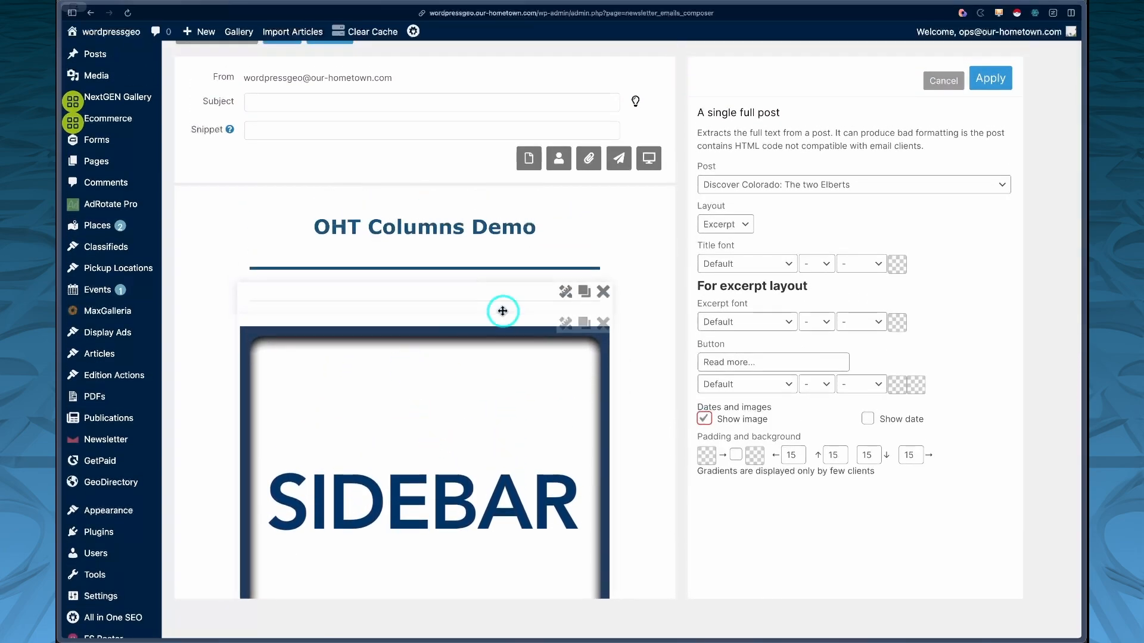
scroll(447, 439, down, 6)
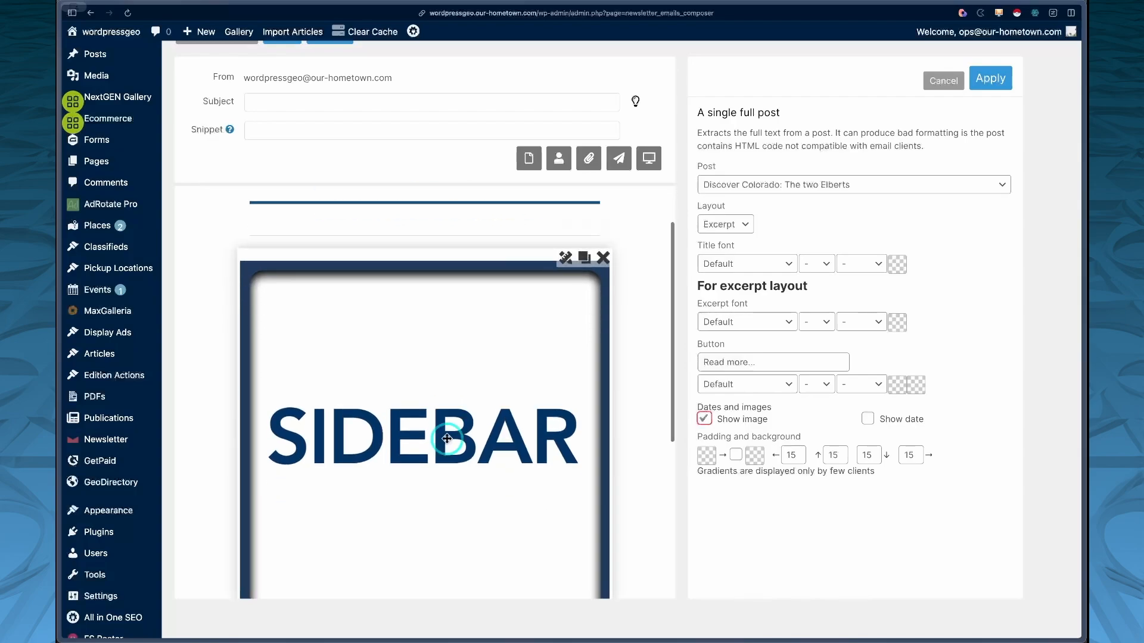
scroll(446, 439, up, 5)
scroll(446, 438, up, 2)
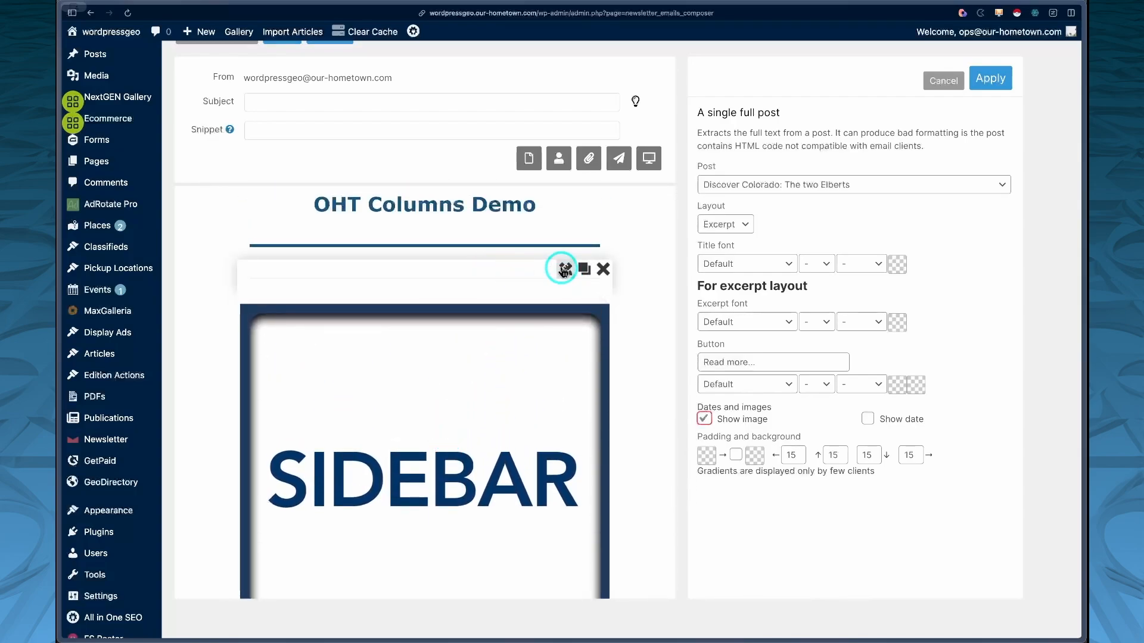
Step: Open the OHT Columns block's options, make the columns, and apply
click(565, 271)
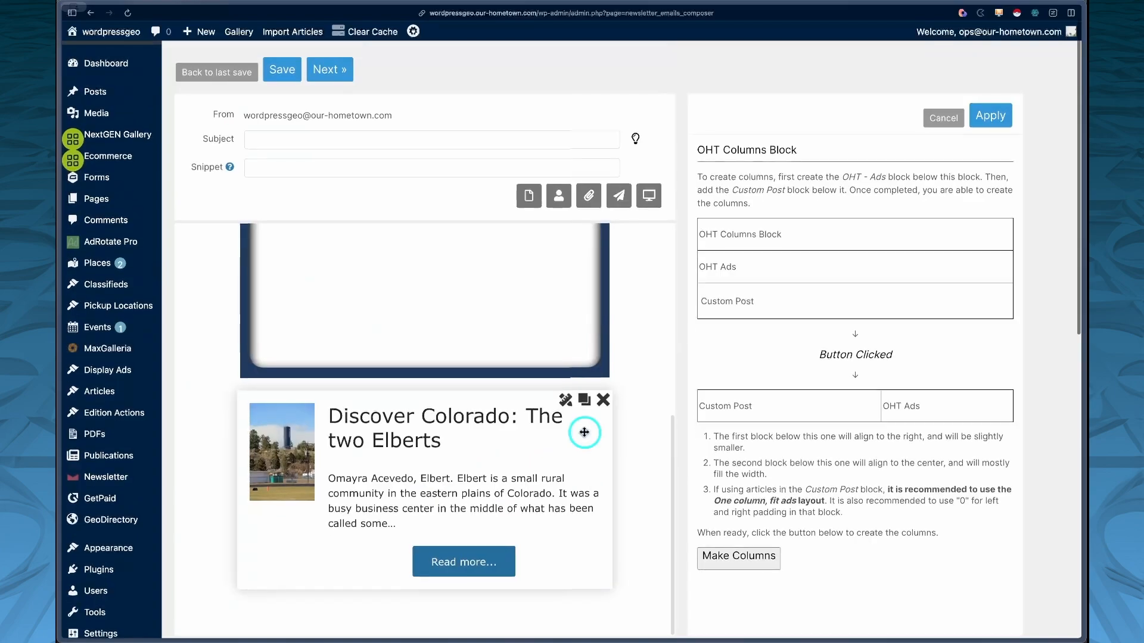
scroll(575, 411, down, 1)
scroll(564, 380, up, 3)
click(738, 553)
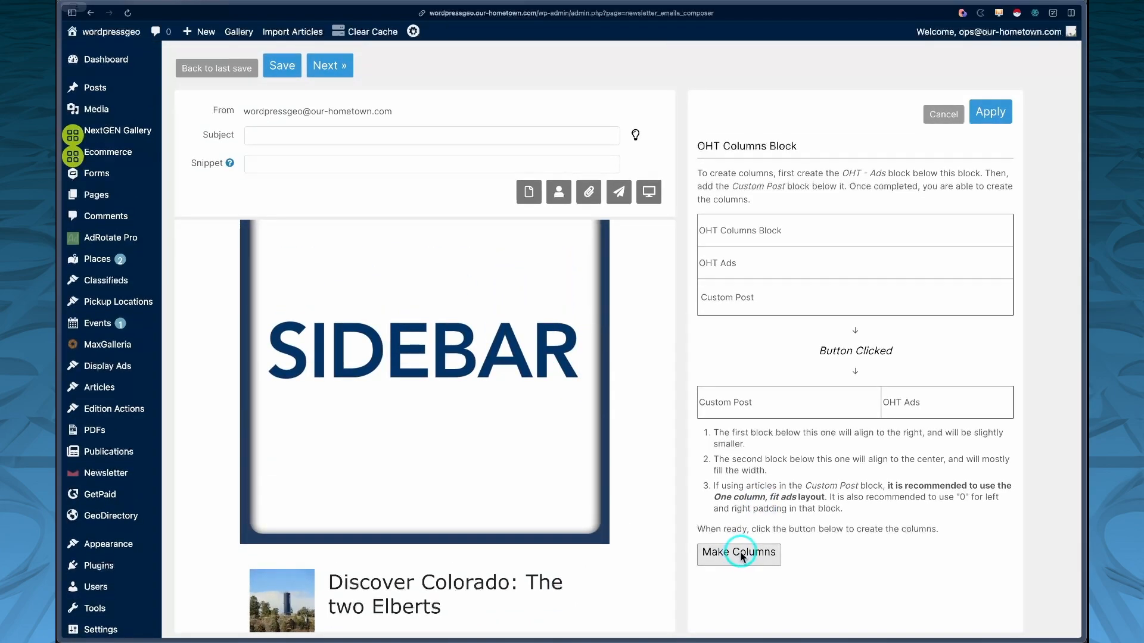
click(1001, 121)
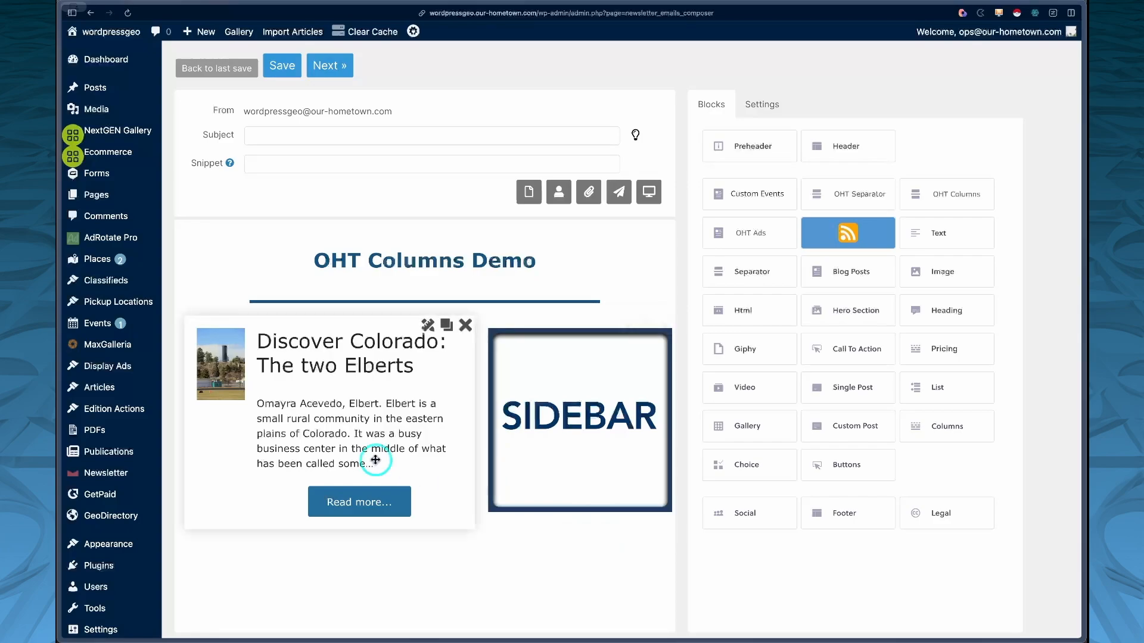
Step: Try adding a Blog Posts block into the left column, then delete it again
scroll(524, 448, down, 2)
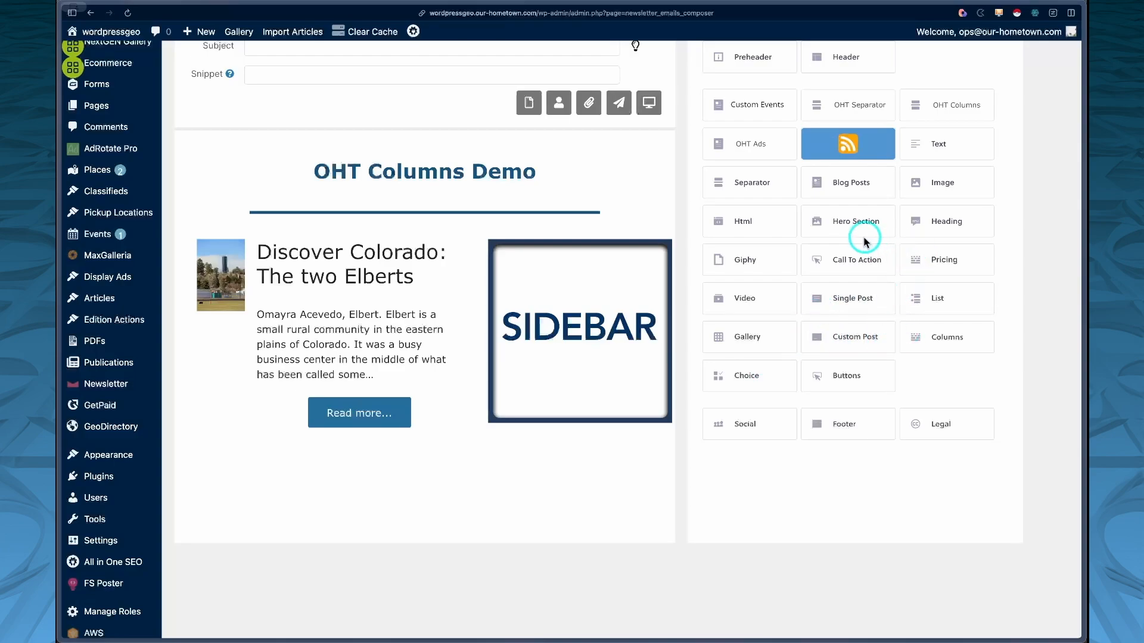
drag(863, 171, 500, 477)
scroll(500, 477, down, 3)
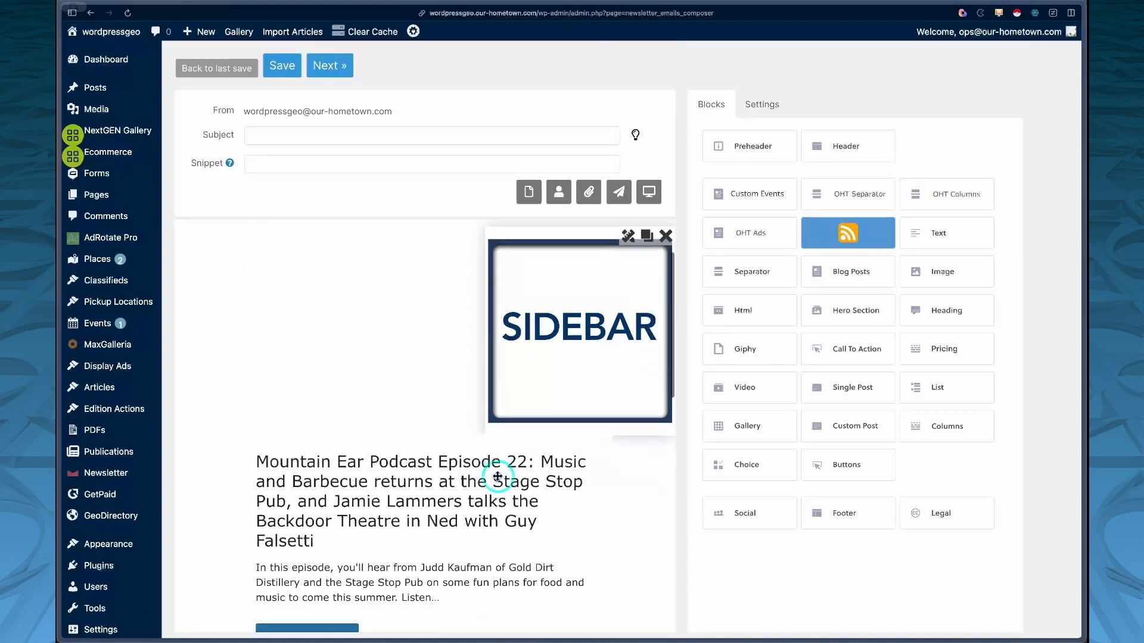
scroll(498, 478, up, 3)
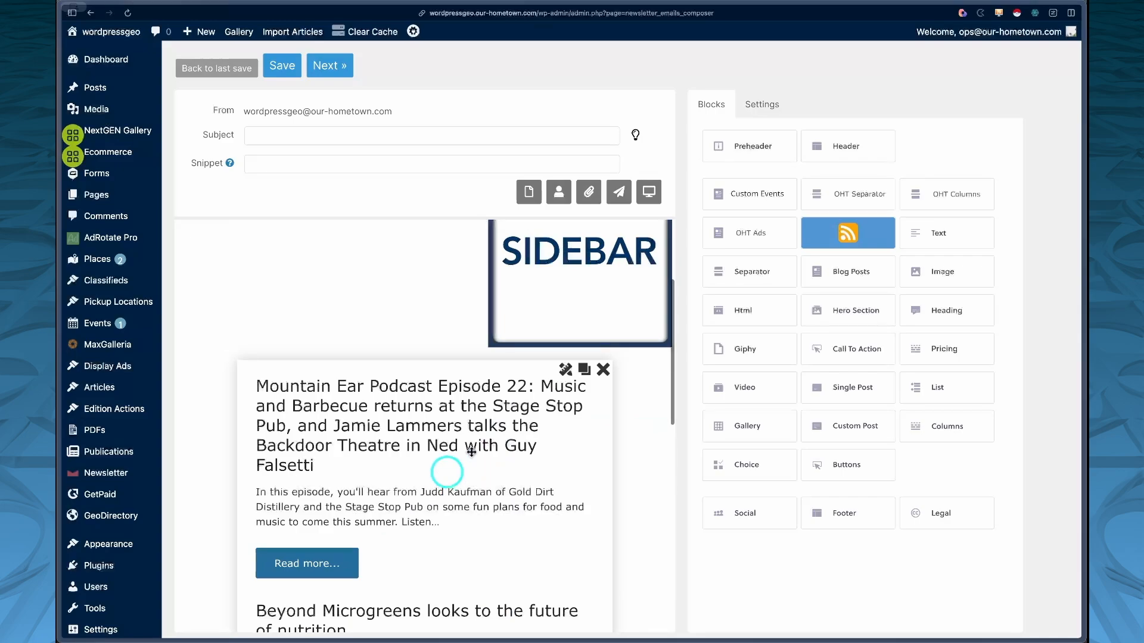
scroll(476, 448, up, 4)
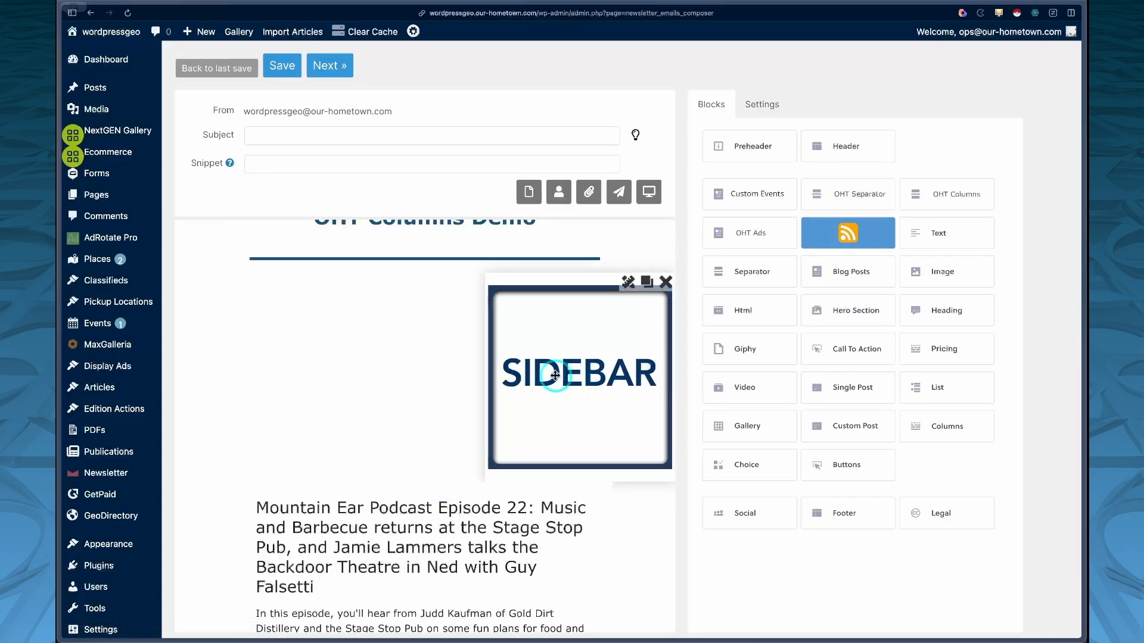
scroll(447, 473, down, 10)
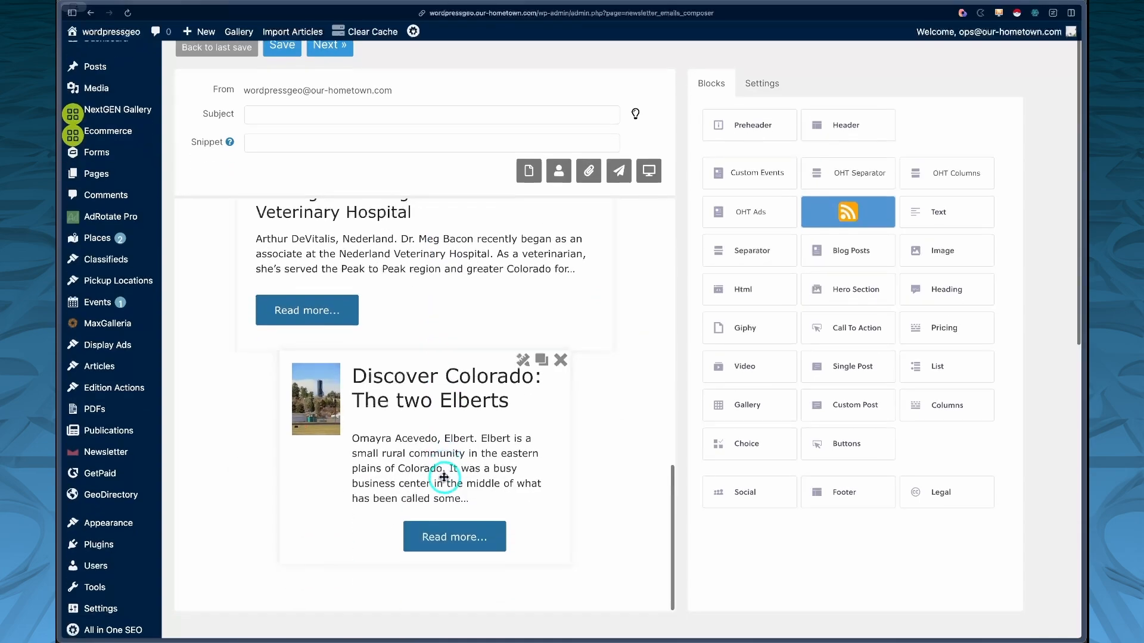
scroll(493, 453, up, 8)
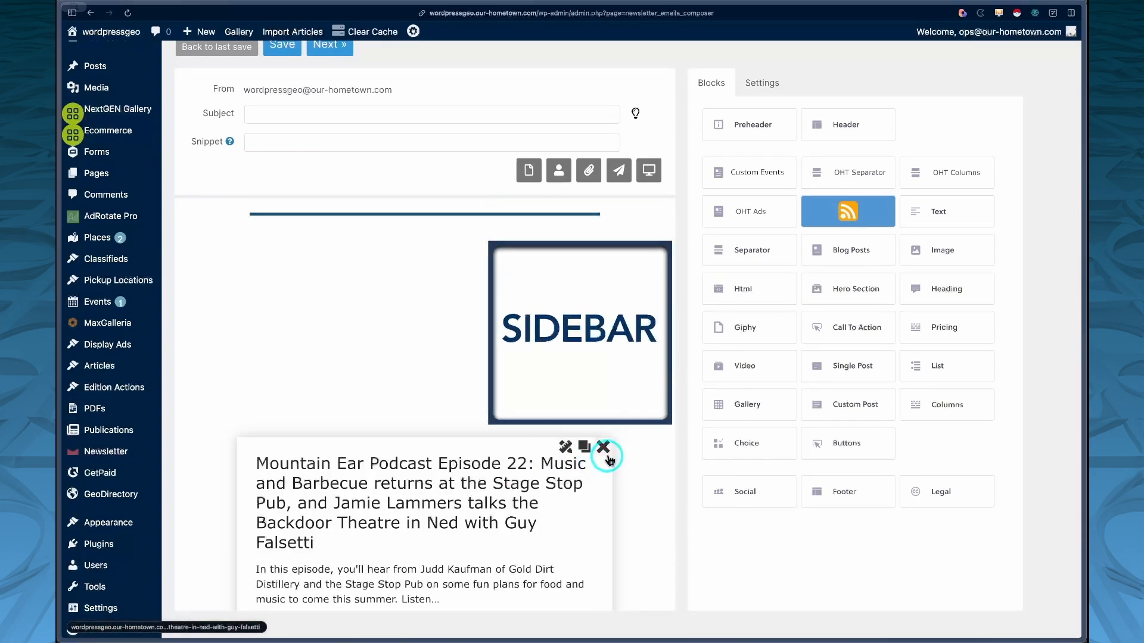
click(604, 448)
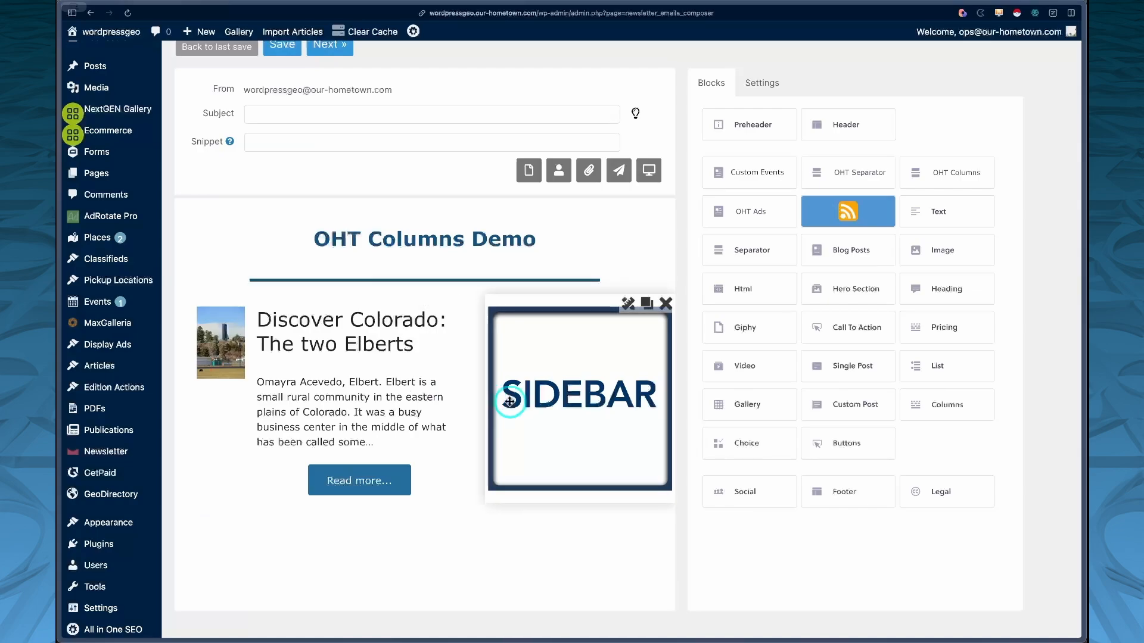
Step: Clone the sidebar image in the right column and change the copy to the tree image
scroll(491, 427, down, 1)
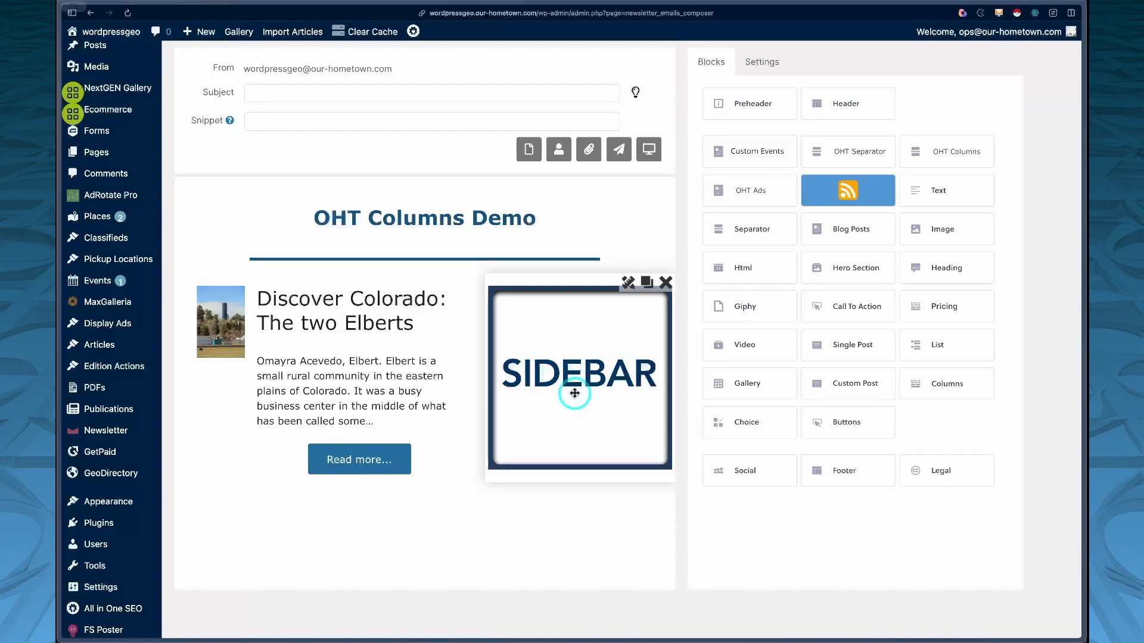
click(649, 284)
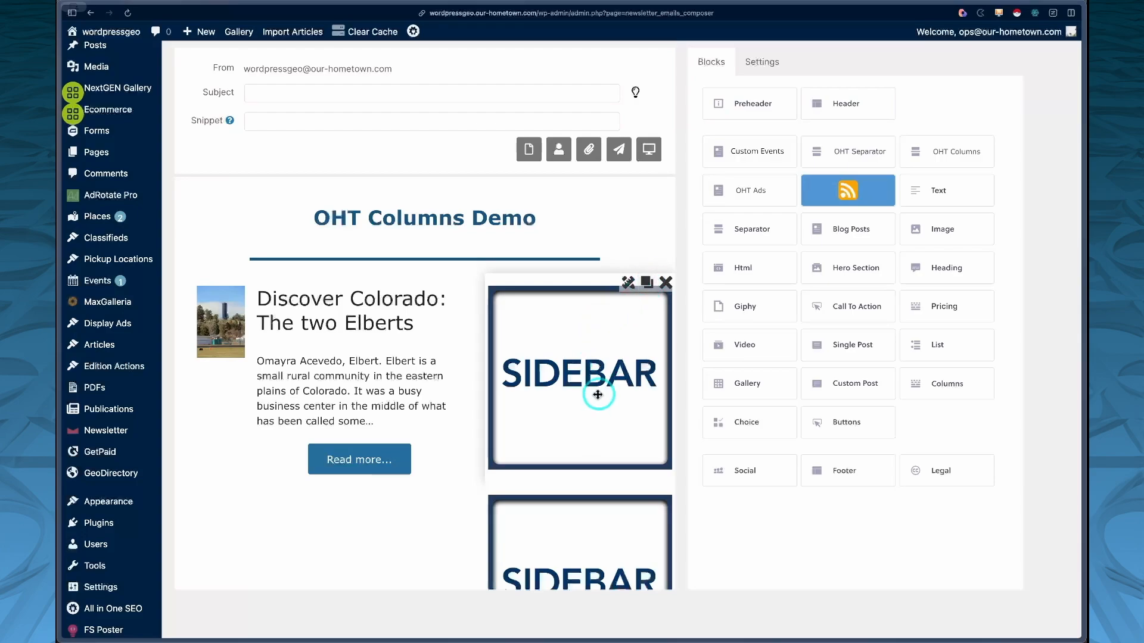
scroll(574, 461, down, 2)
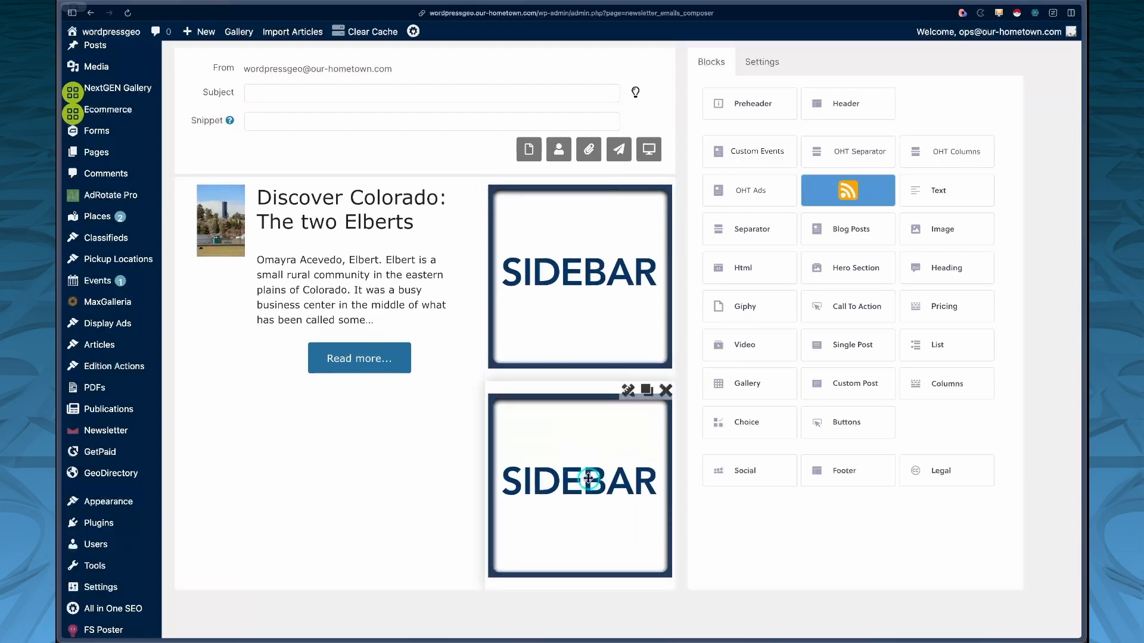
click(628, 391)
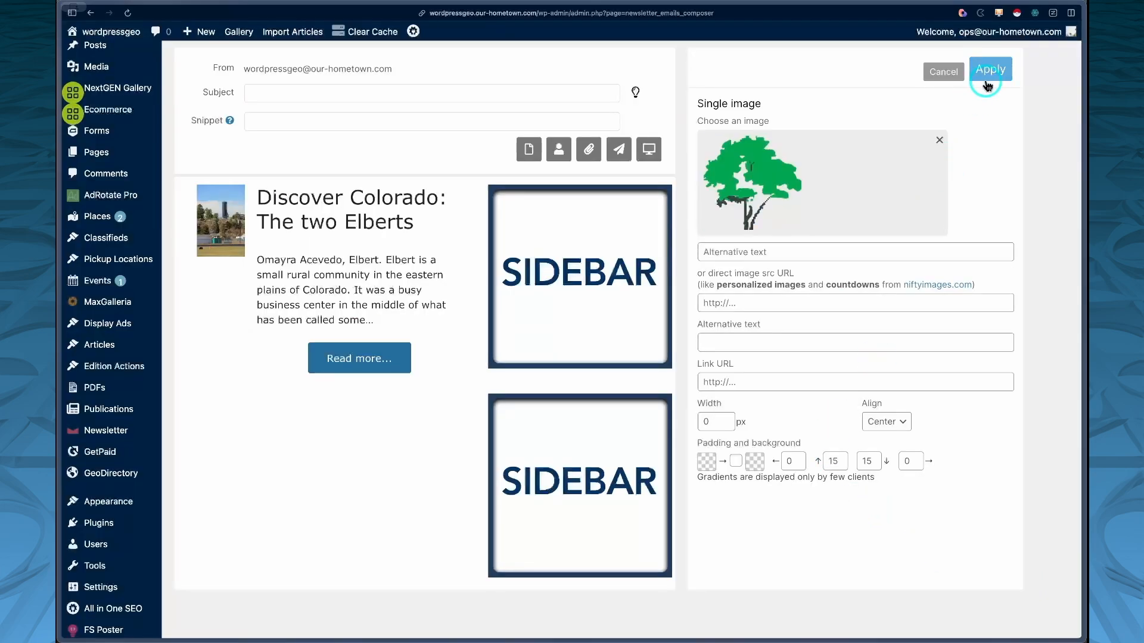
click(987, 85)
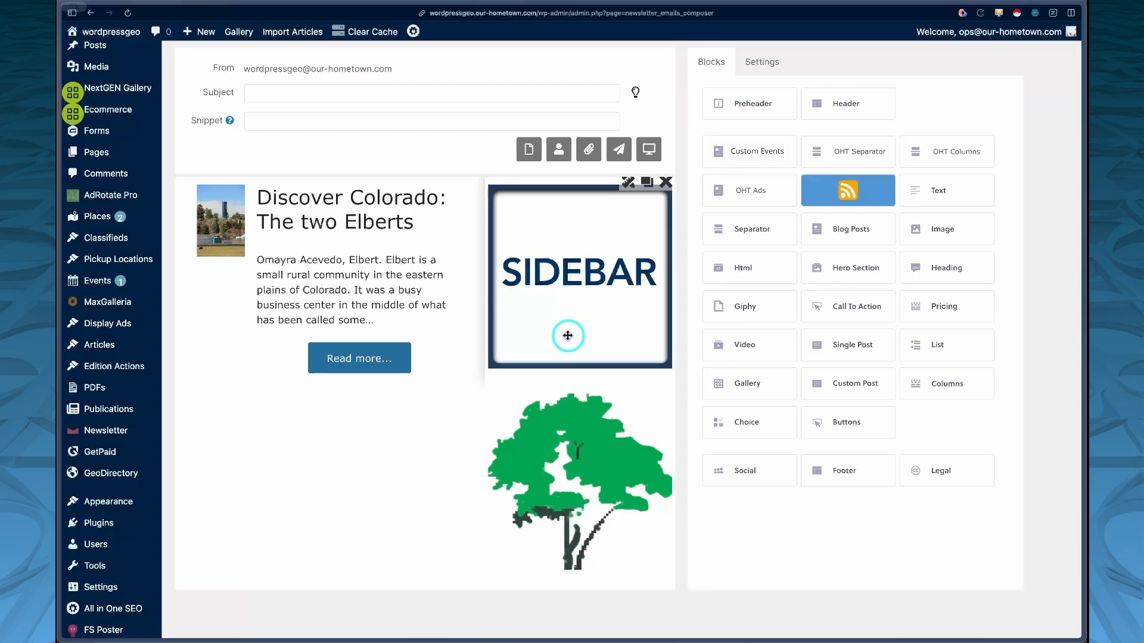
Step: Clone the Discover Colorado post block and switch the copy to the post High school musical awards at last!
scroll(568, 335, up, 2)
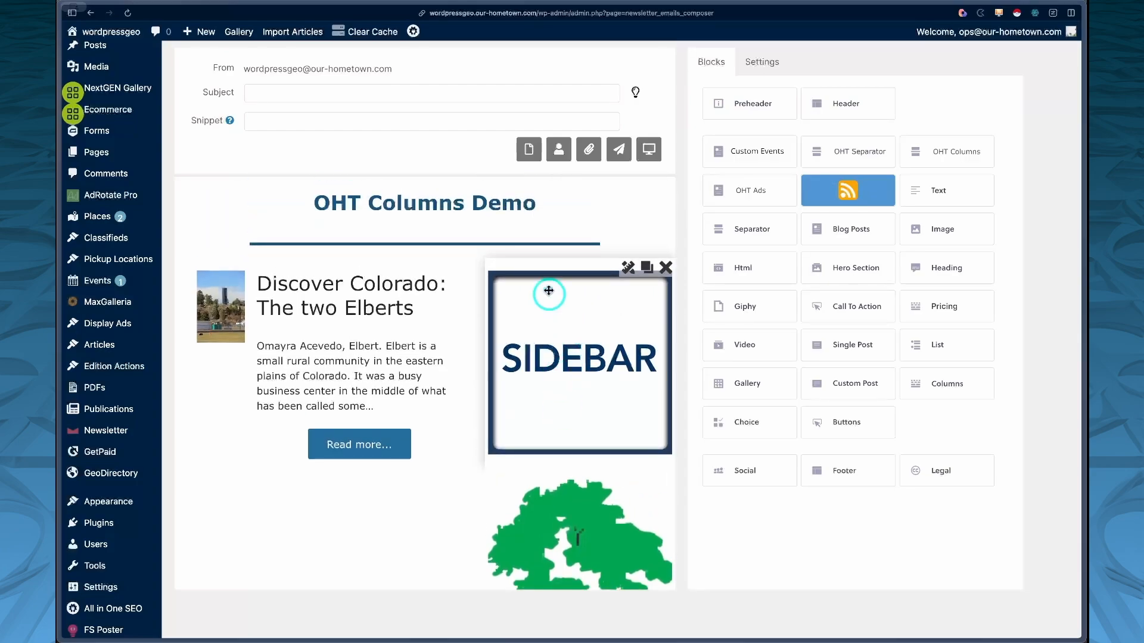
scroll(554, 374, down, 1)
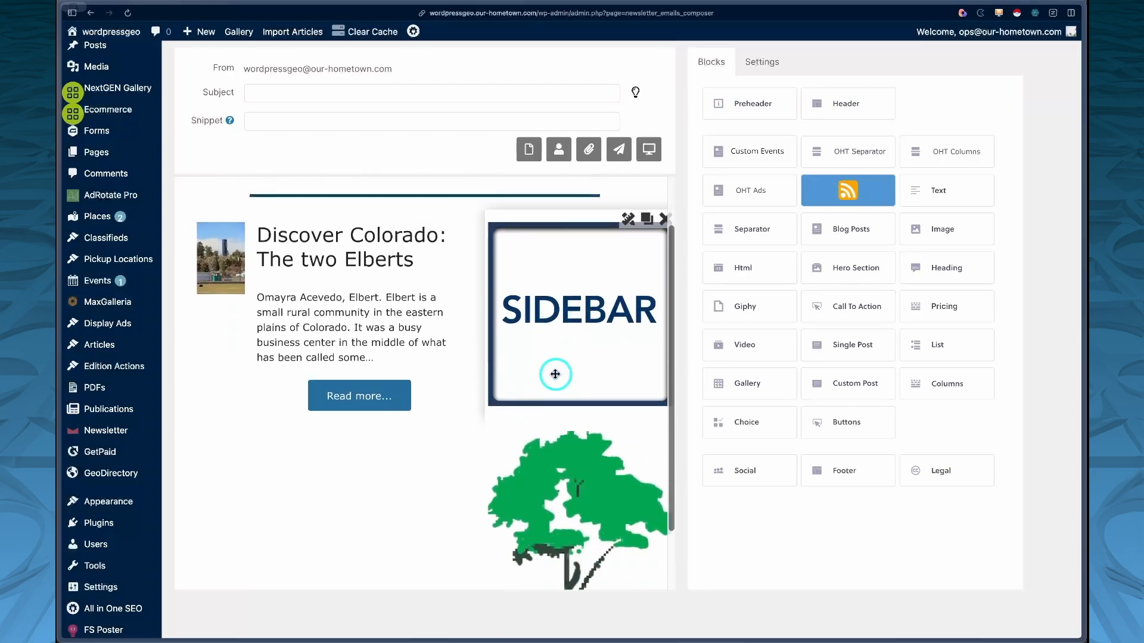
scroll(555, 374, up, 1)
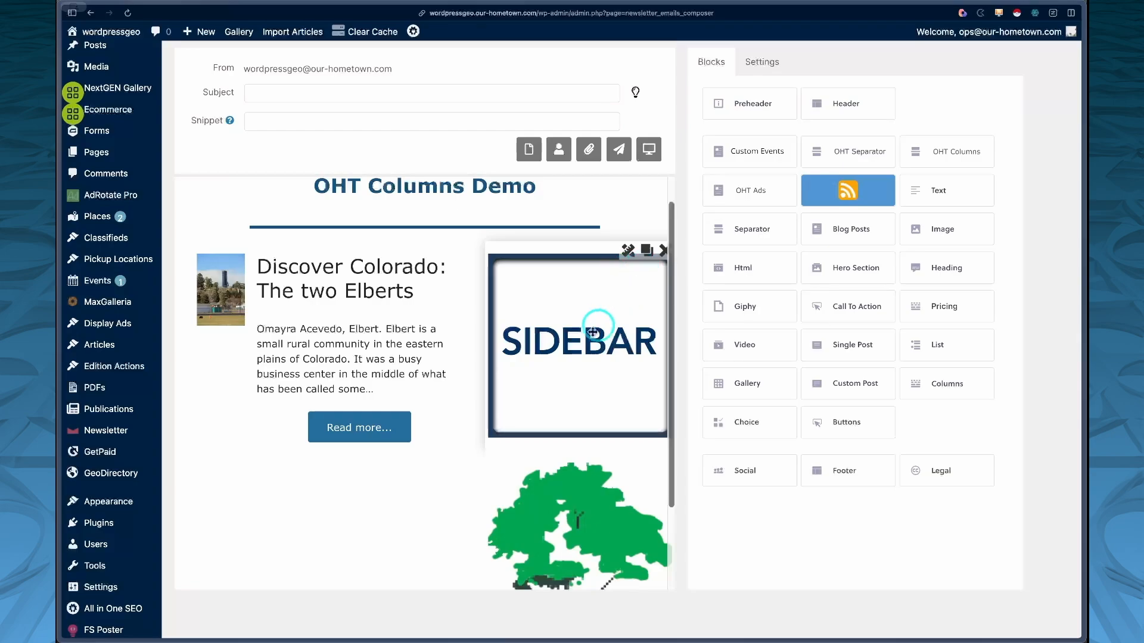
scroll(577, 372, down, 2)
scroll(576, 372, up, 2)
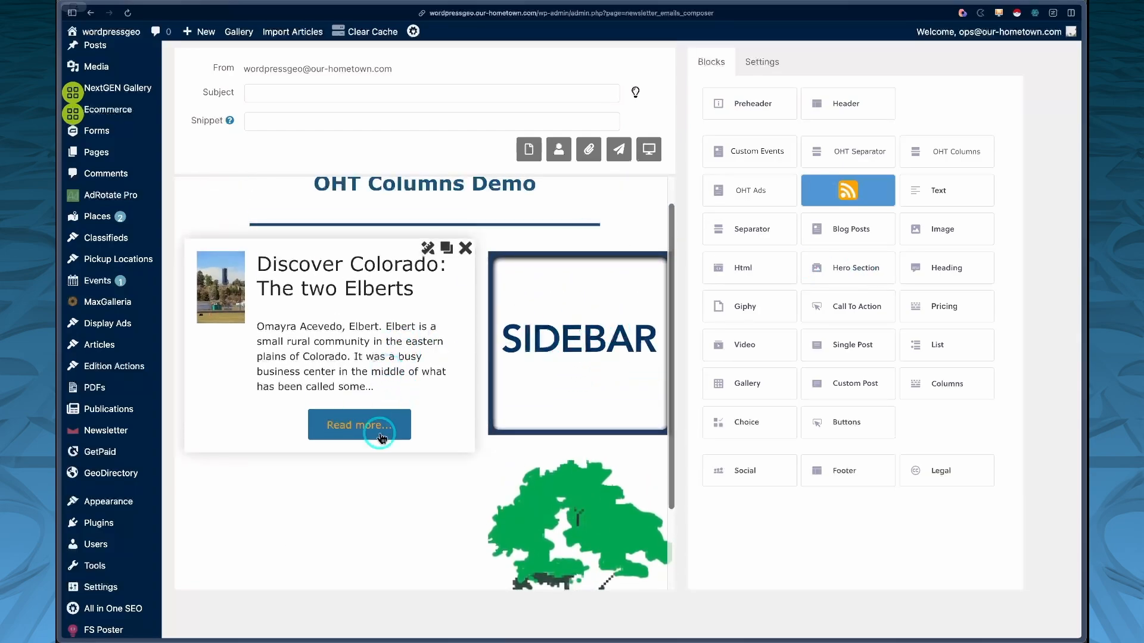
click(446, 249)
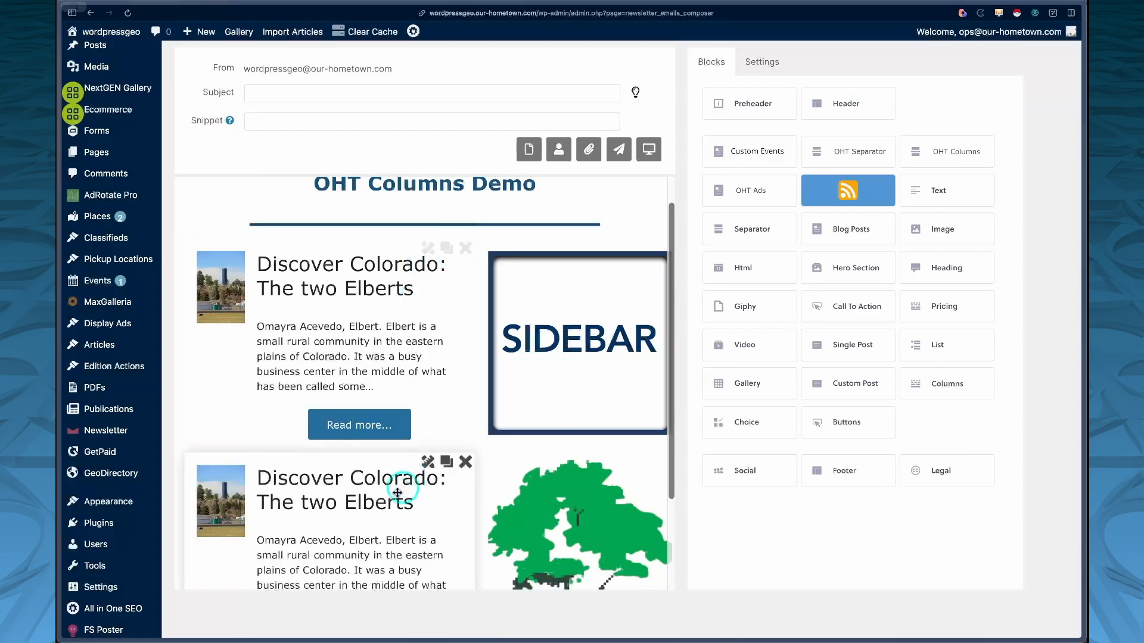
click(427, 462)
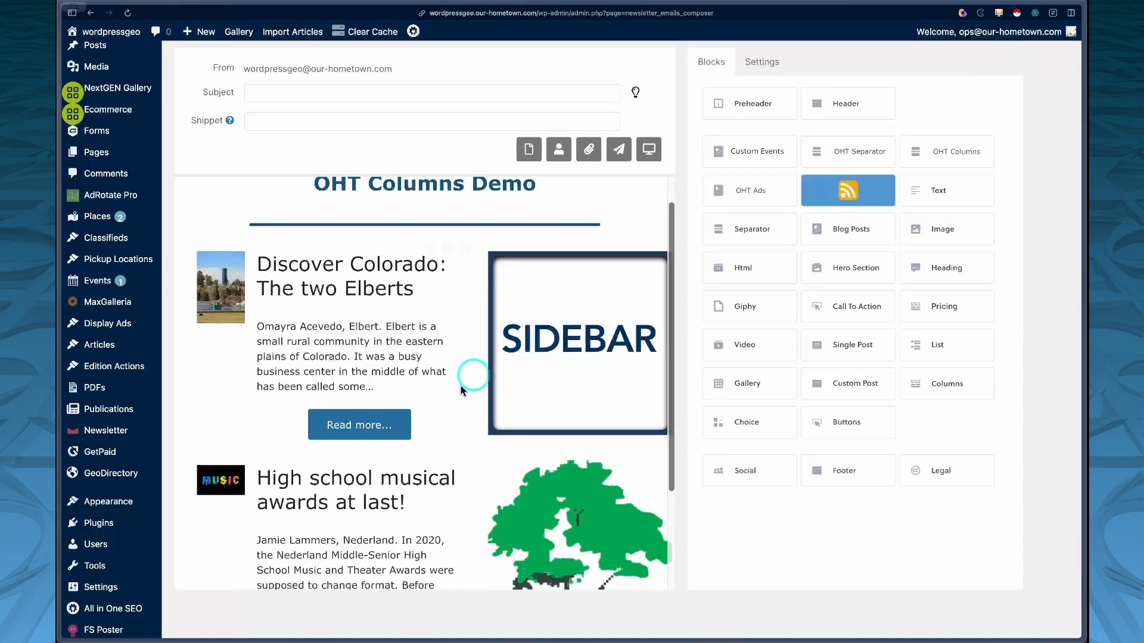
Step: Scroll through the columns block to review both post and image rows
scroll(426, 430, down, 2)
scroll(427, 431, up, 2)
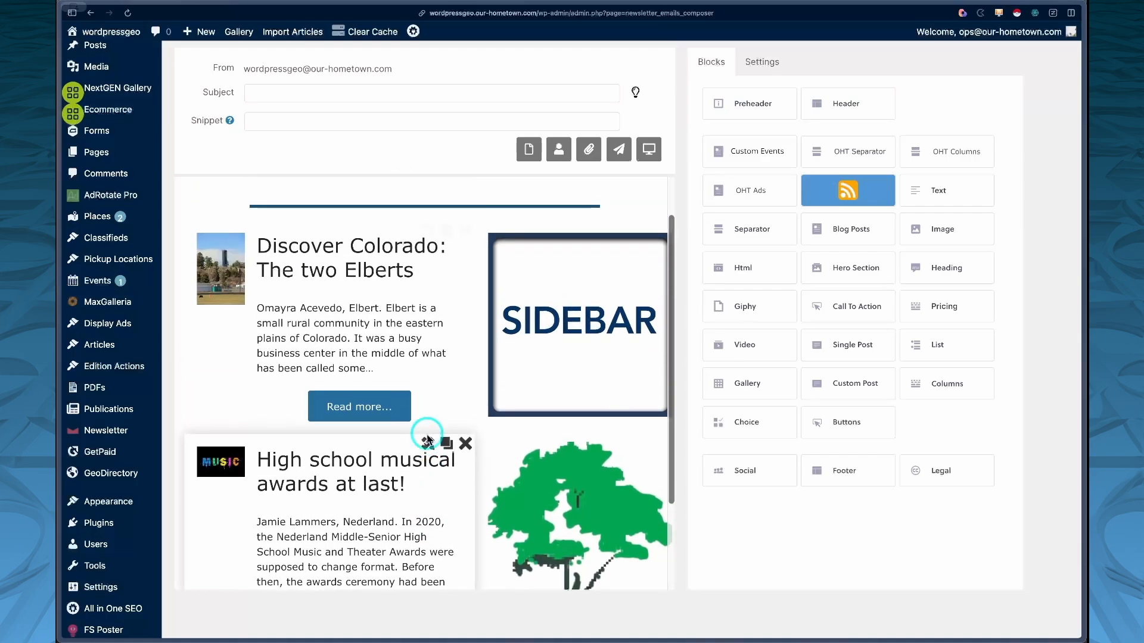
scroll(427, 441, down, 2)
scroll(460, 435, down, 1)
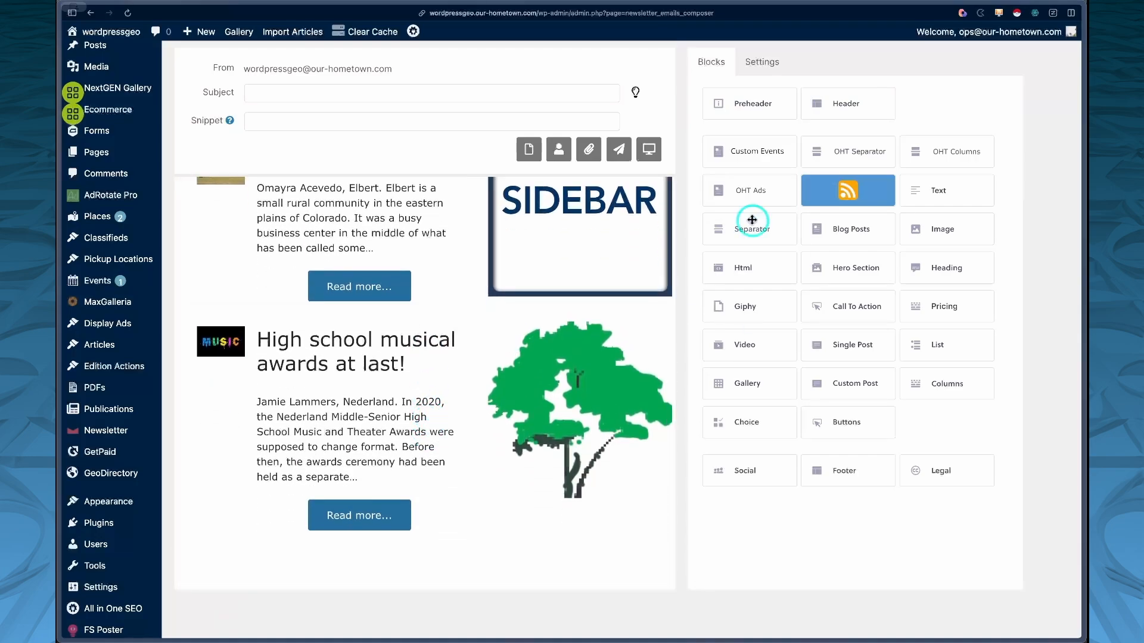
scroll(450, 425, up, 3)
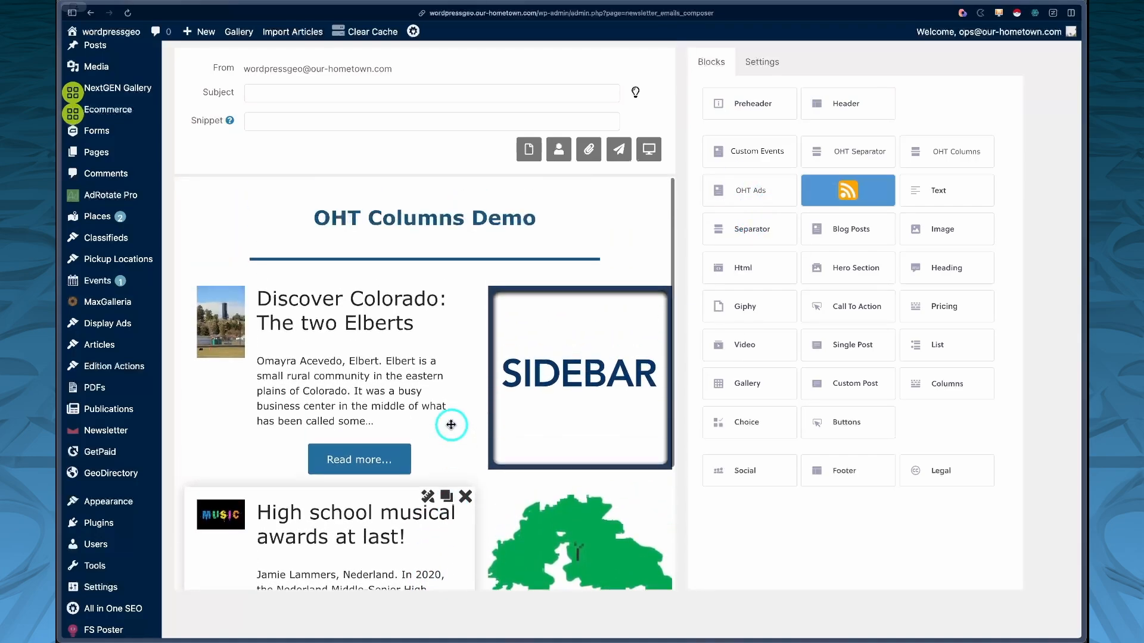
scroll(451, 425, down, 3)
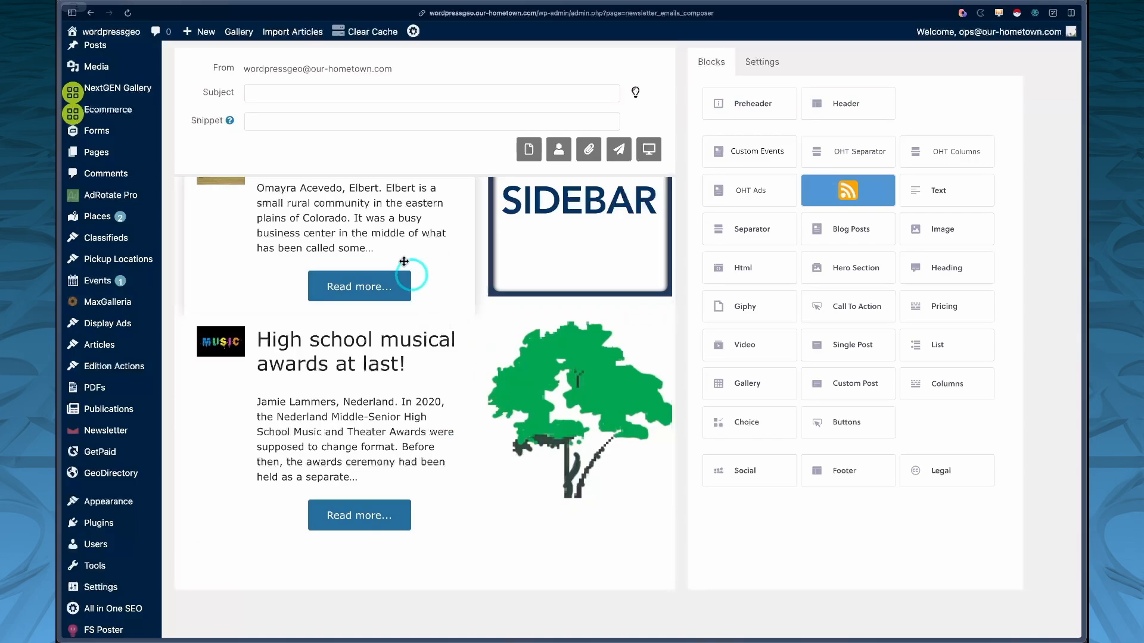
scroll(396, 274, up, 2)
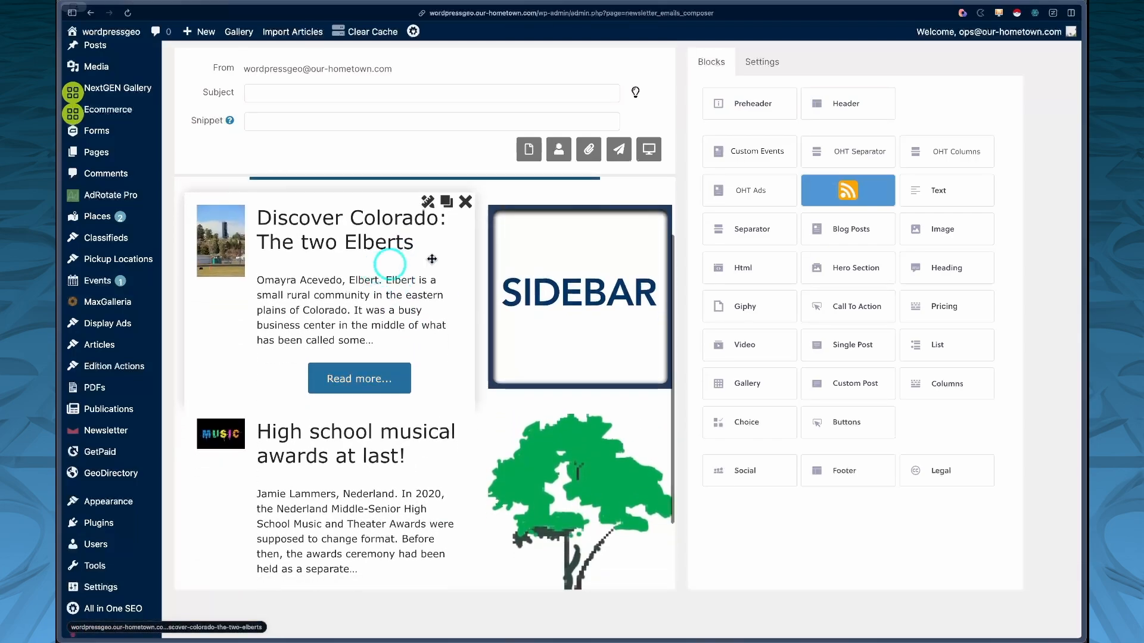
scroll(431, 414, down, 2)
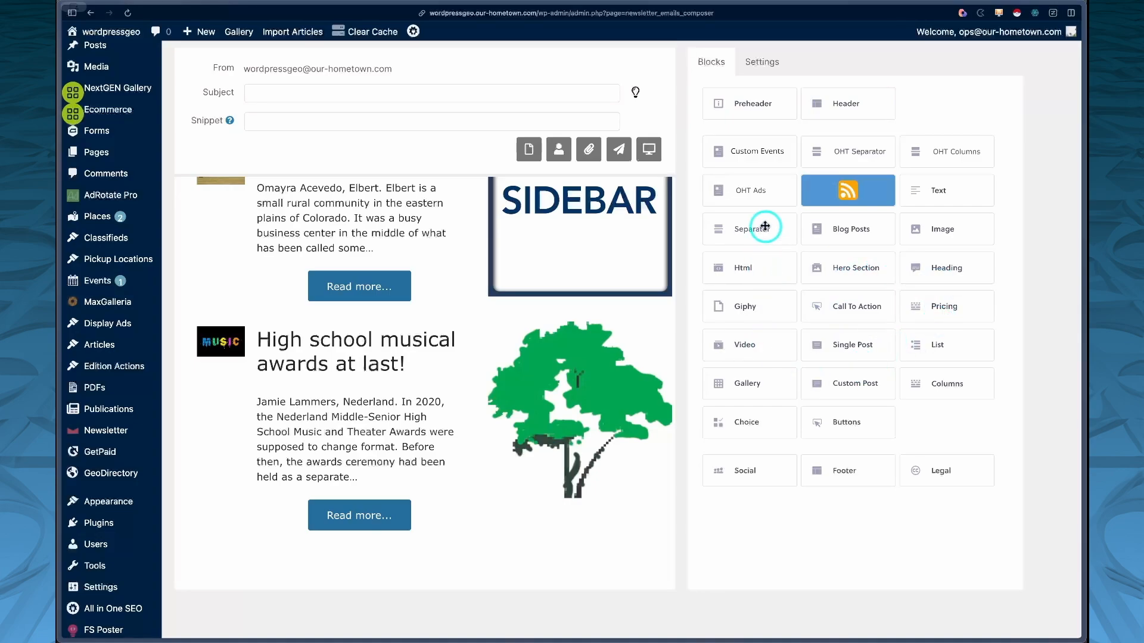
Step: Add a Separator block below the columns block
drag(765, 227, 390, 478)
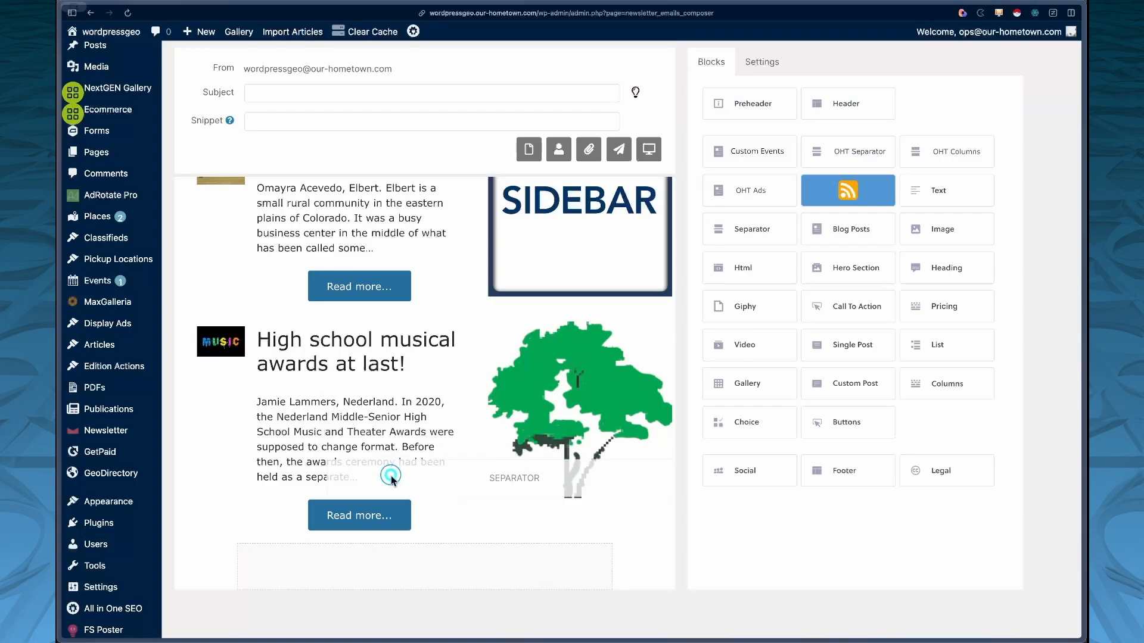
drag(391, 478, 390, 475)
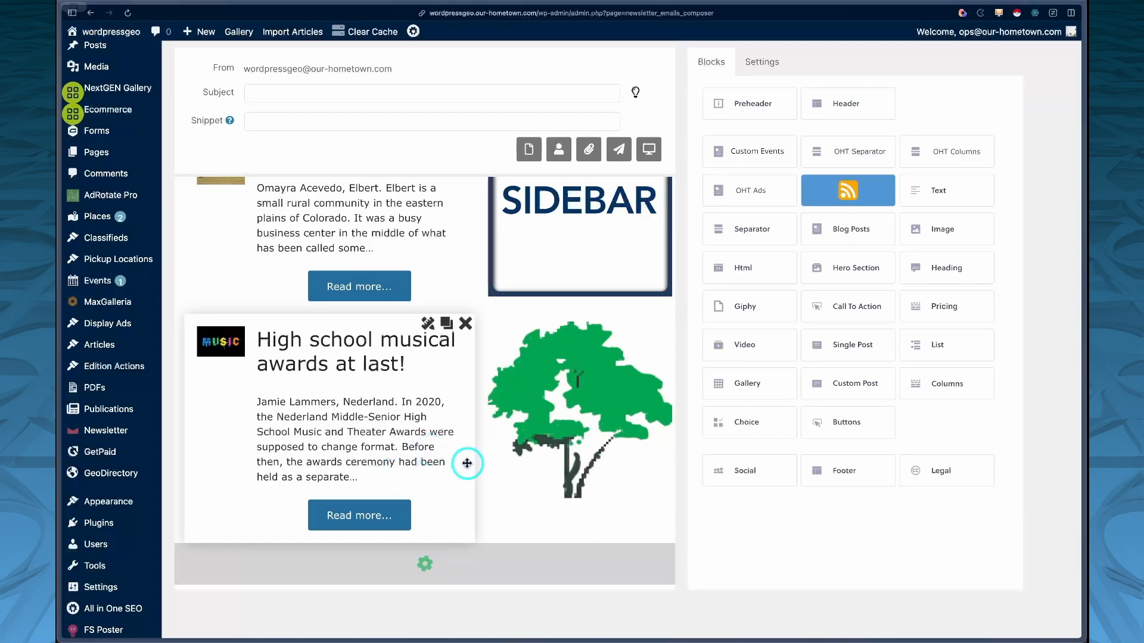
scroll(422, 567, down, 1)
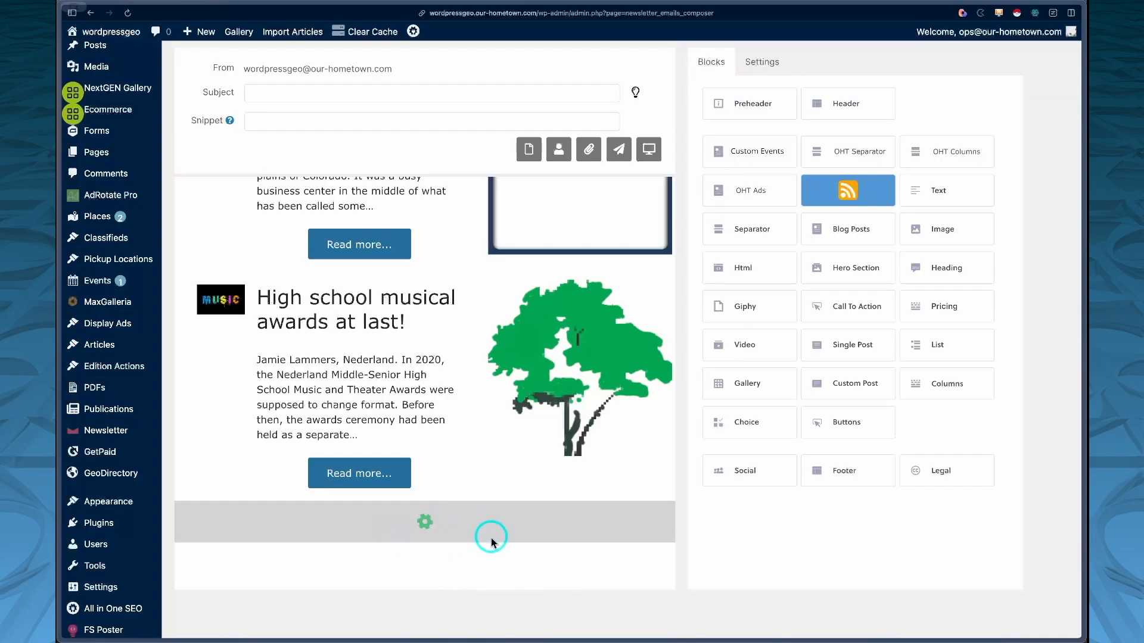
click(991, 69)
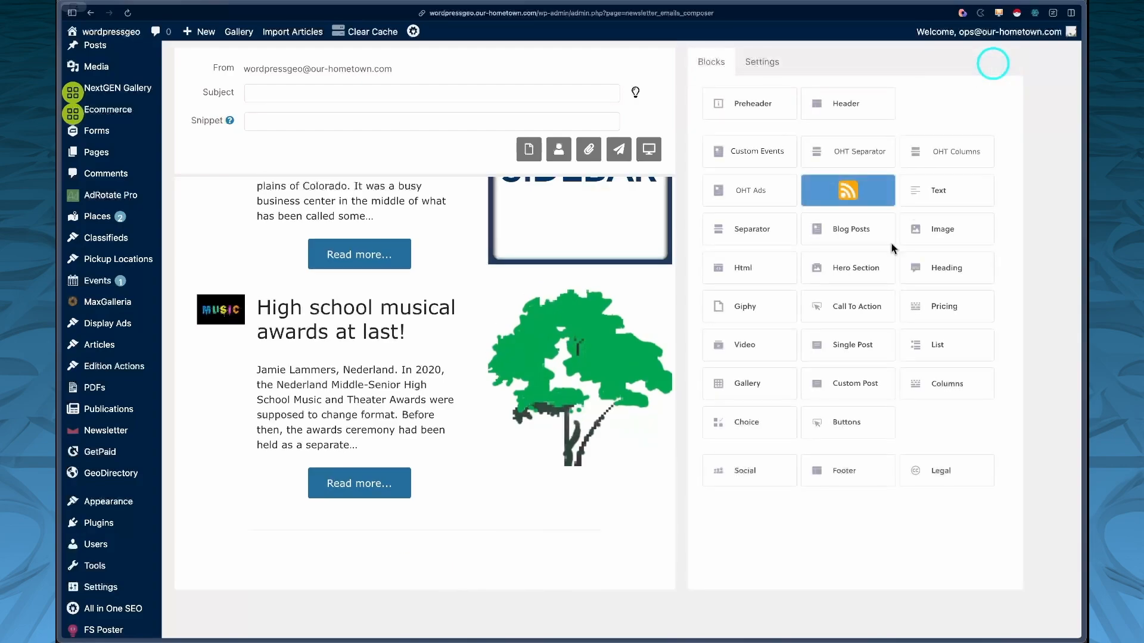
Step: Add a second separator beneath the first one and apply its settings
drag(958, 153, 470, 529)
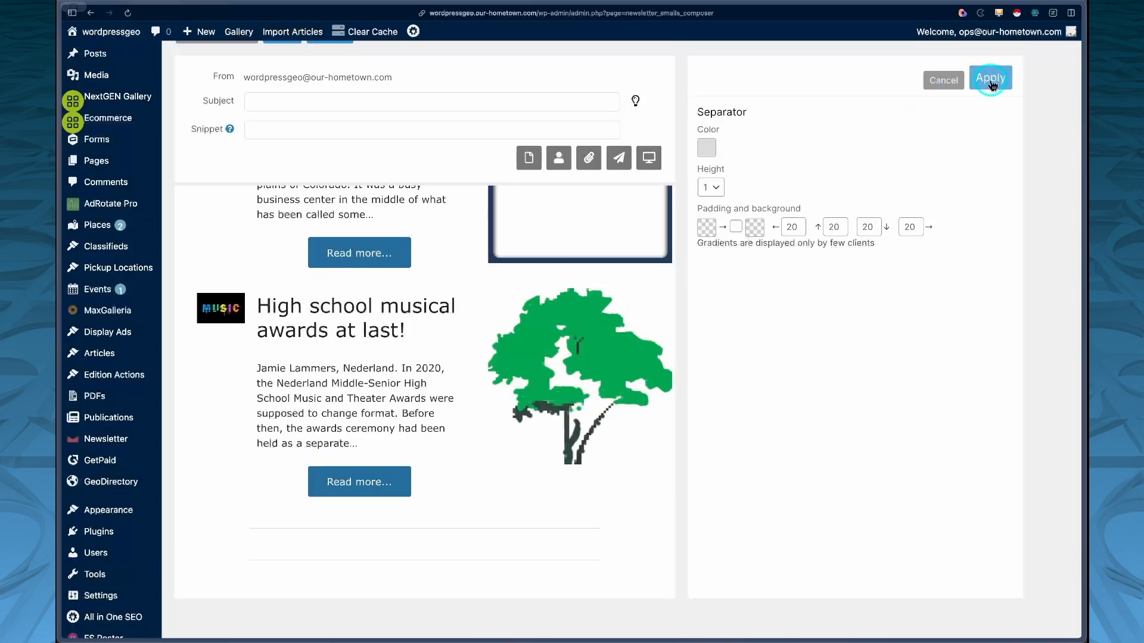
click(989, 78)
Step: Add an Image block below the separators and choose the Cabin 2a image from the media library
scroll(925, 278, down, 1)
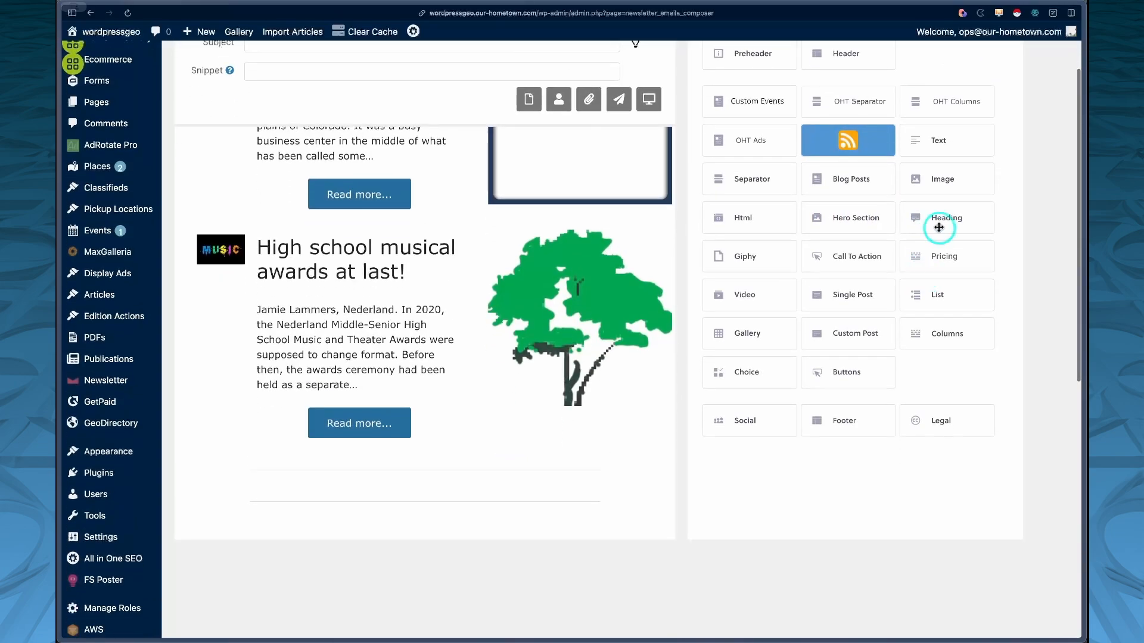
drag(956, 181, 578, 530)
click(310, 183)
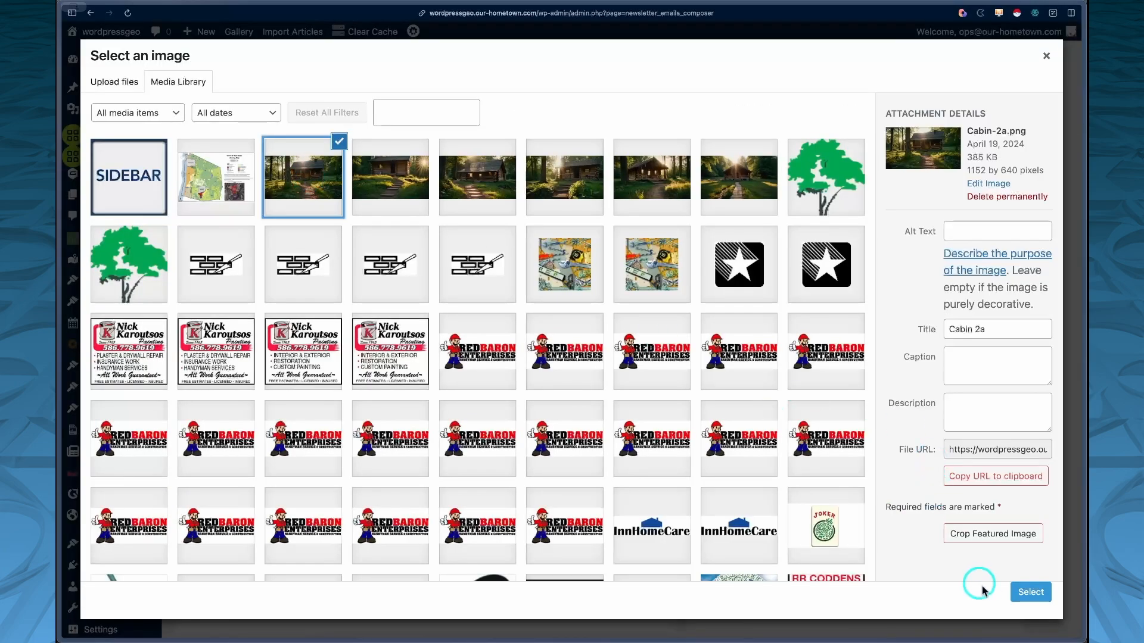
click(1017, 587)
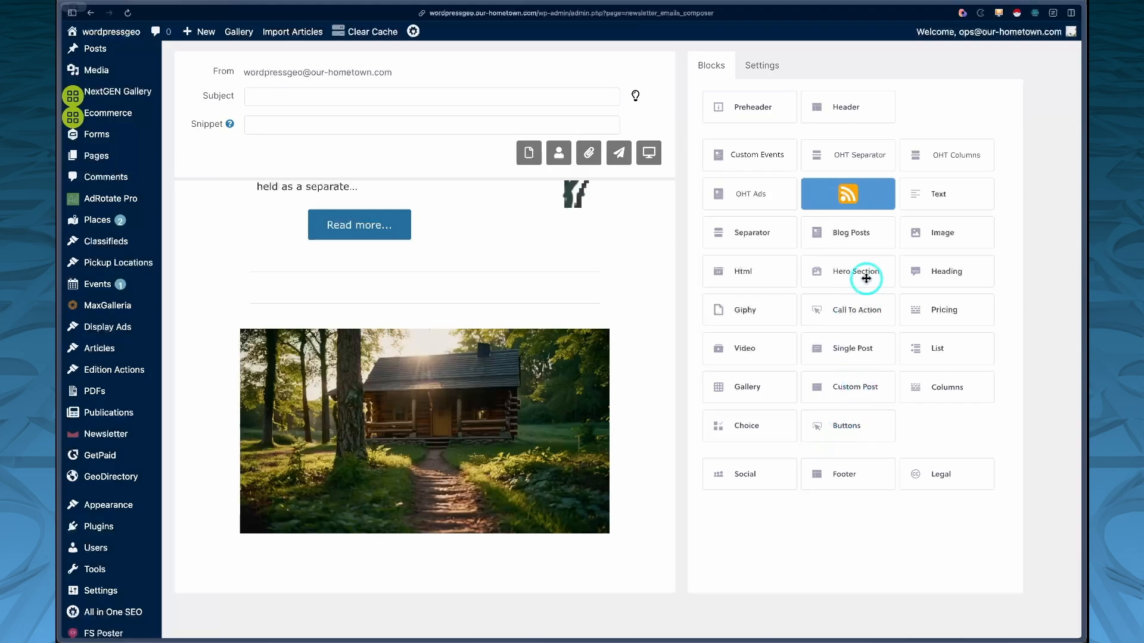
Step: Add a Blog Posts block below the cabin image, filtering Featured Stories, News, Community and Top News categories with images shown, and apply
drag(858, 233, 521, 577)
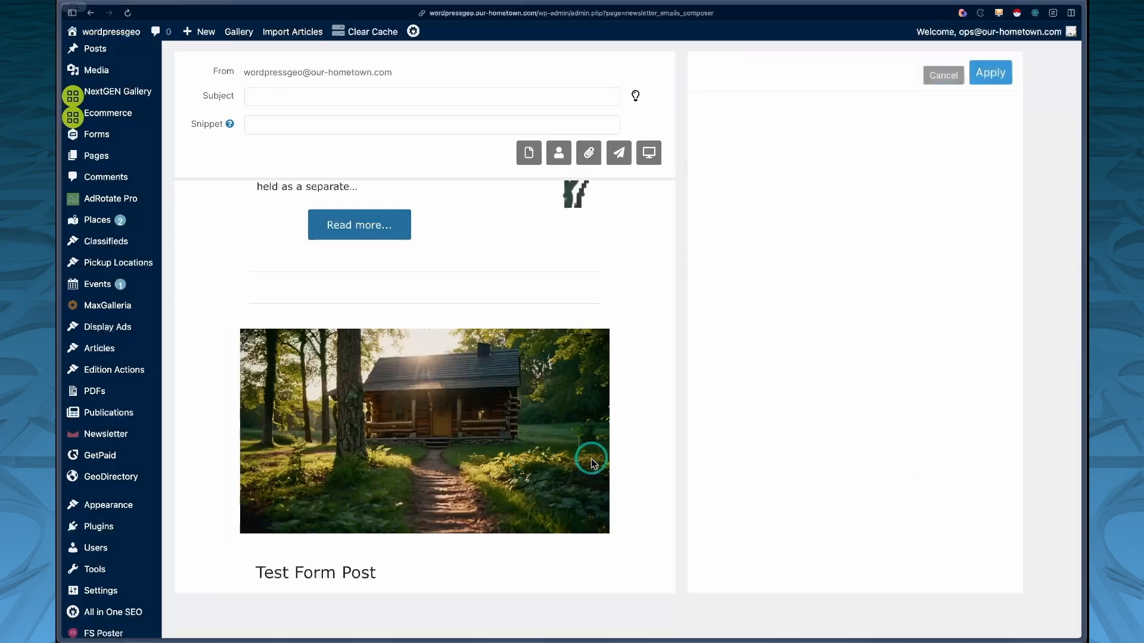
click(706, 382)
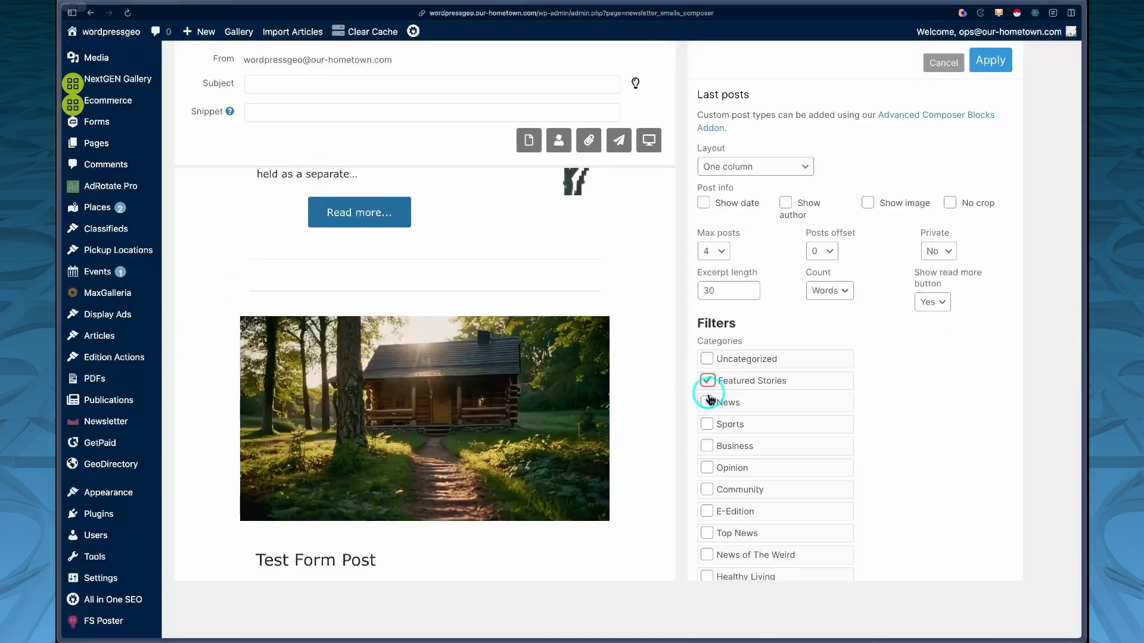
click(708, 534)
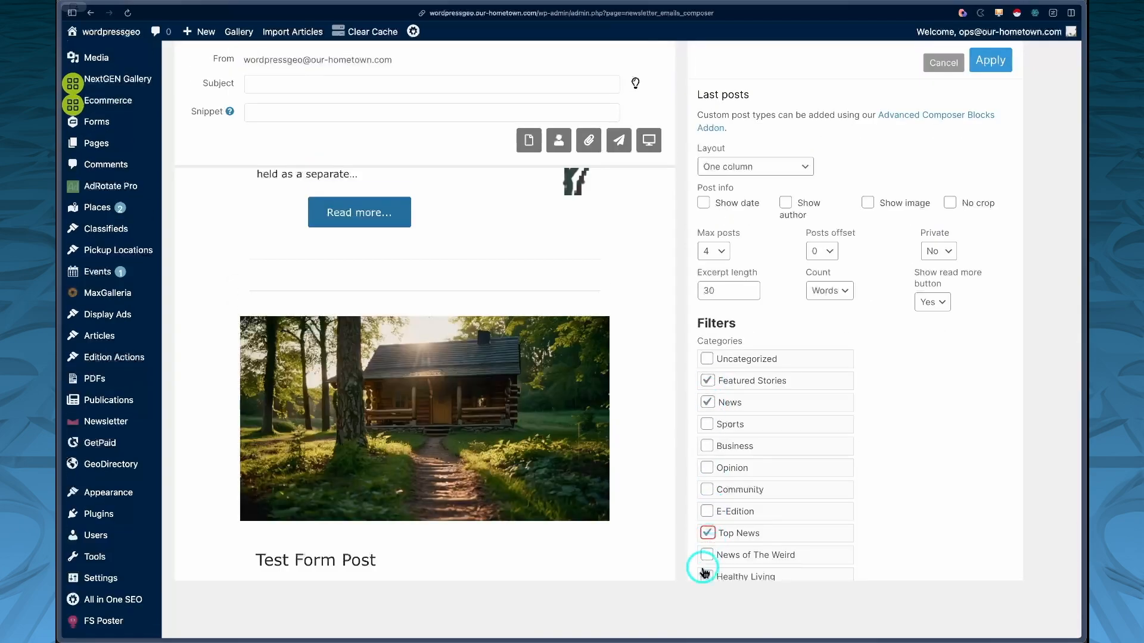
click(707, 490)
click(893, 204)
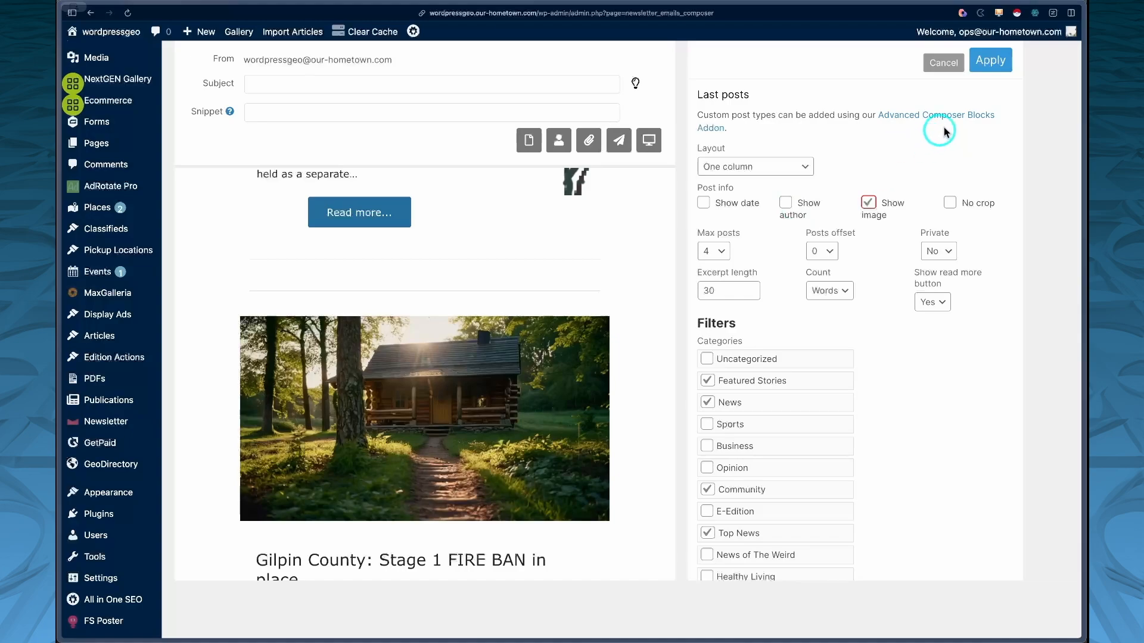
scroll(565, 364, down, 6)
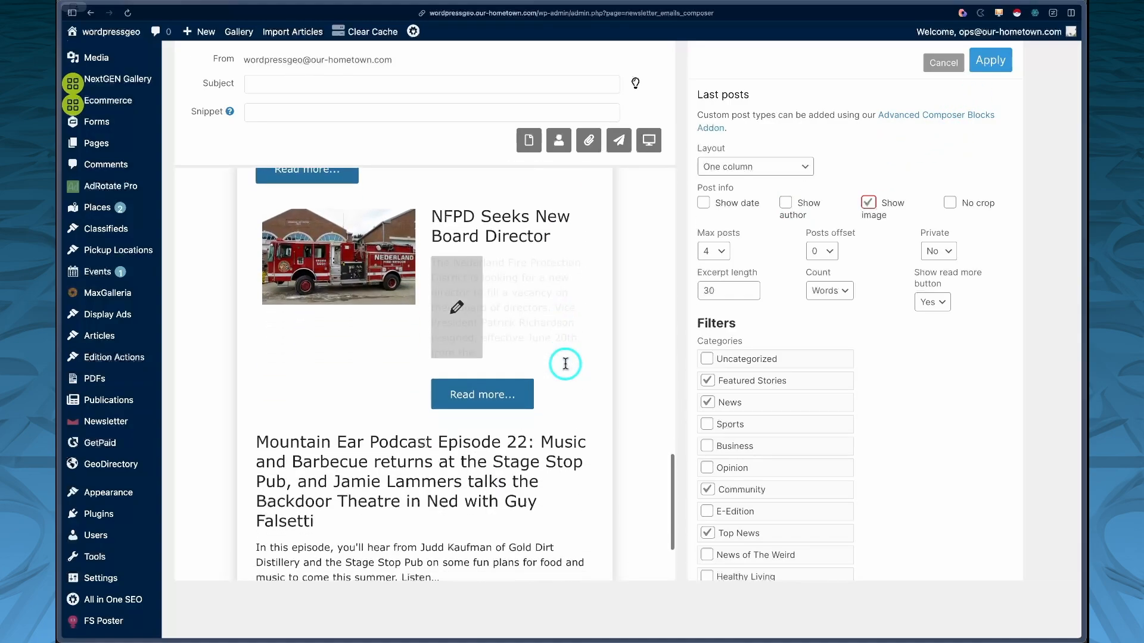
scroll(564, 364, up, 10)
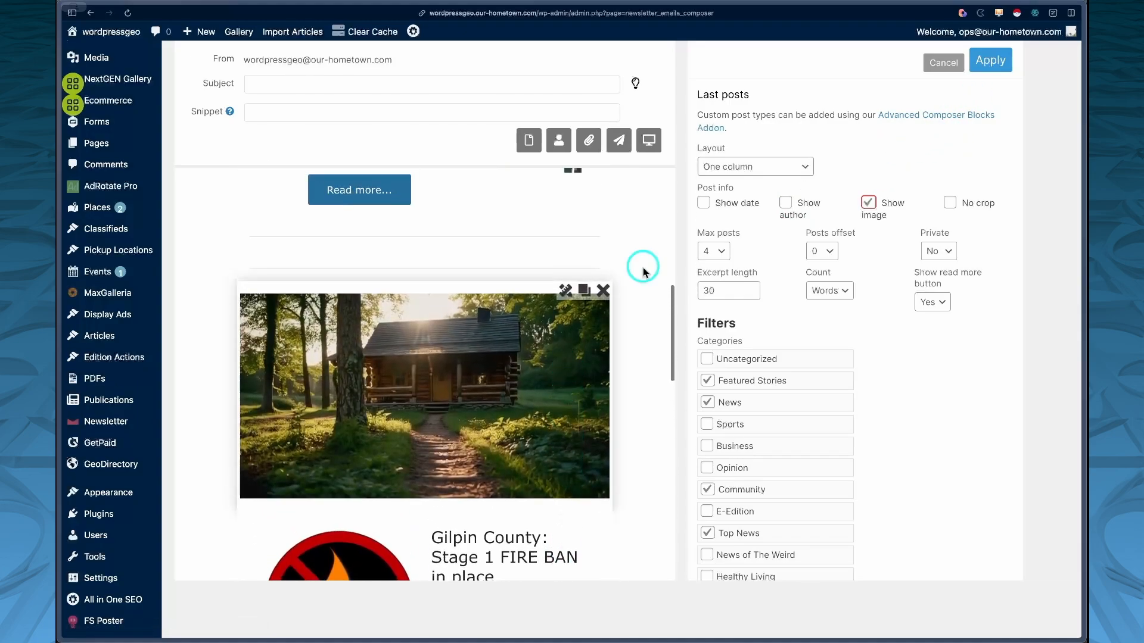
click(988, 60)
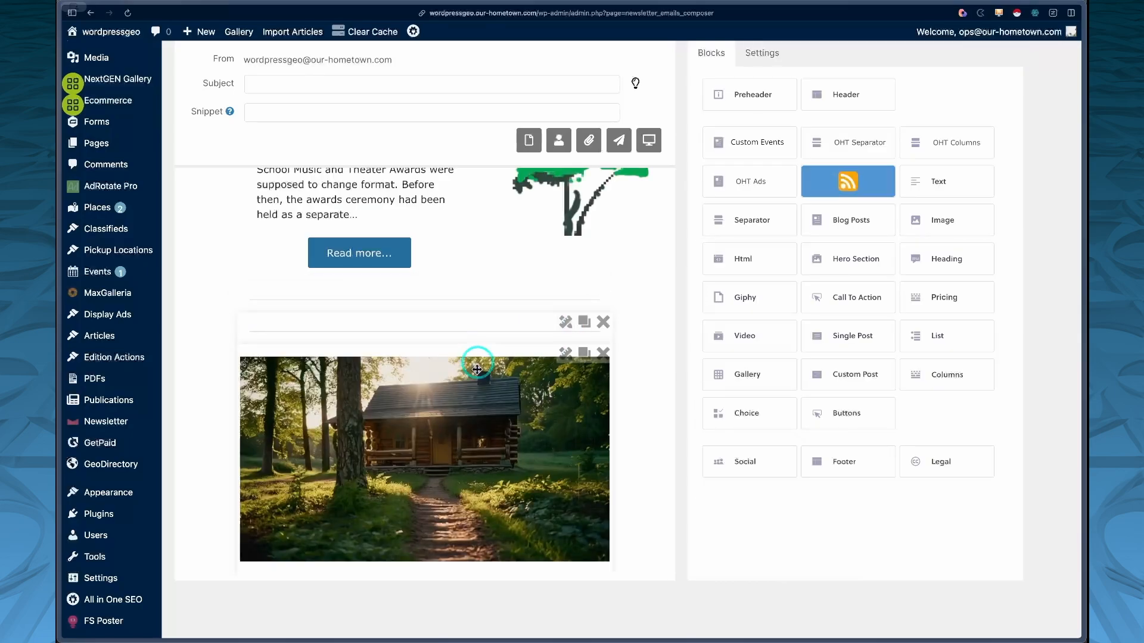
Step: Open the OHT Columns block above the cabin image and make columns so the image and posts sit side by side
click(564, 324)
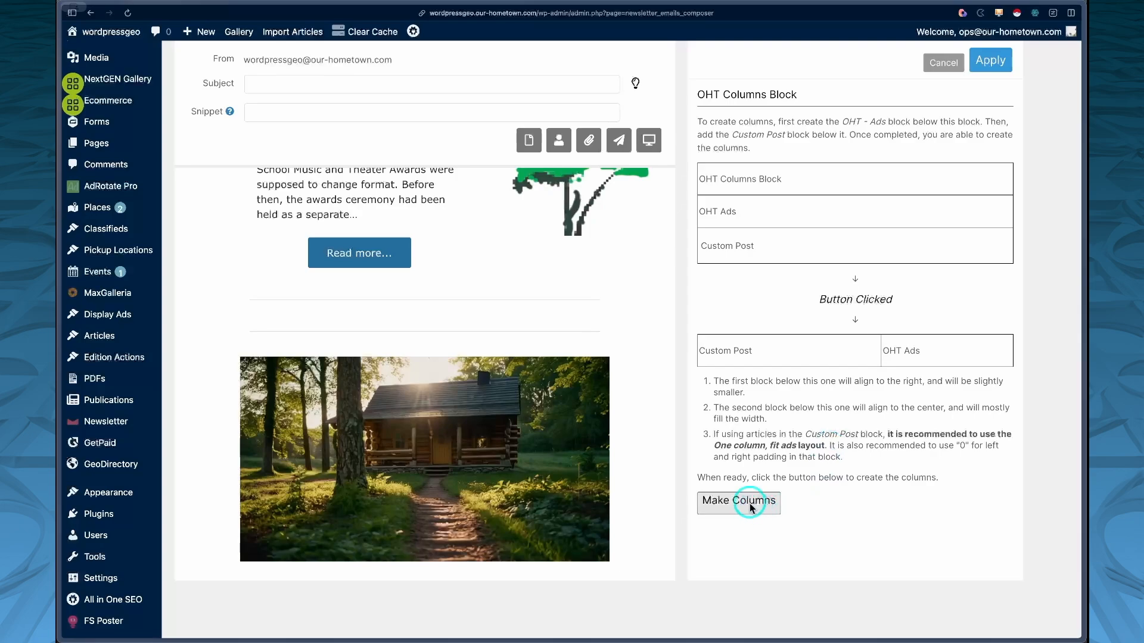
click(749, 506)
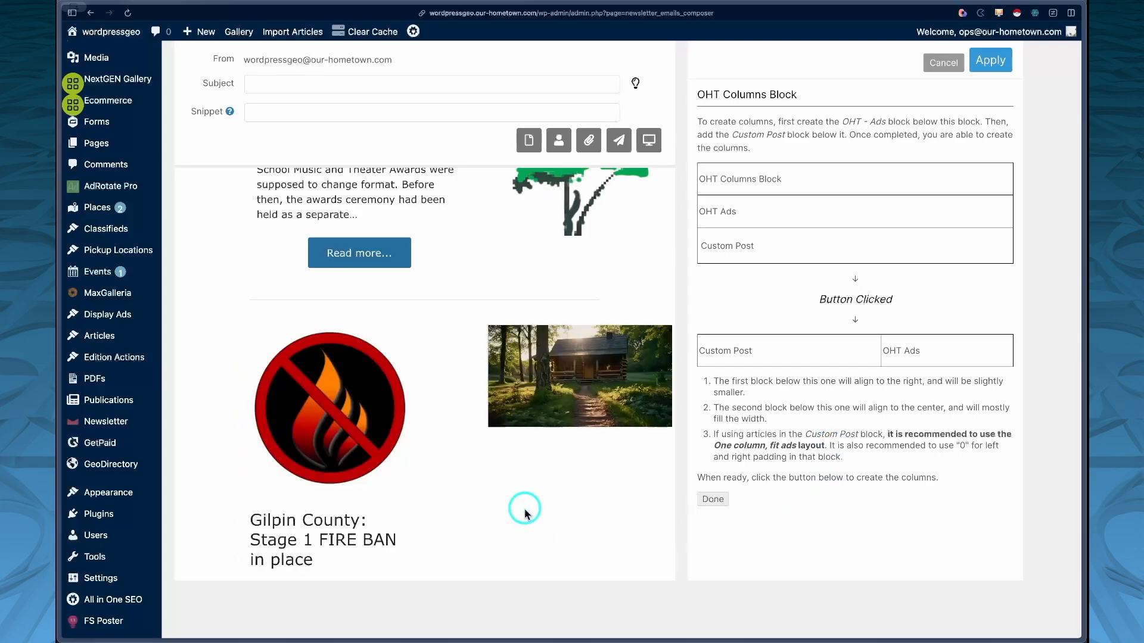
mouse_move(422, 336)
scroll(391, 436, down, 2)
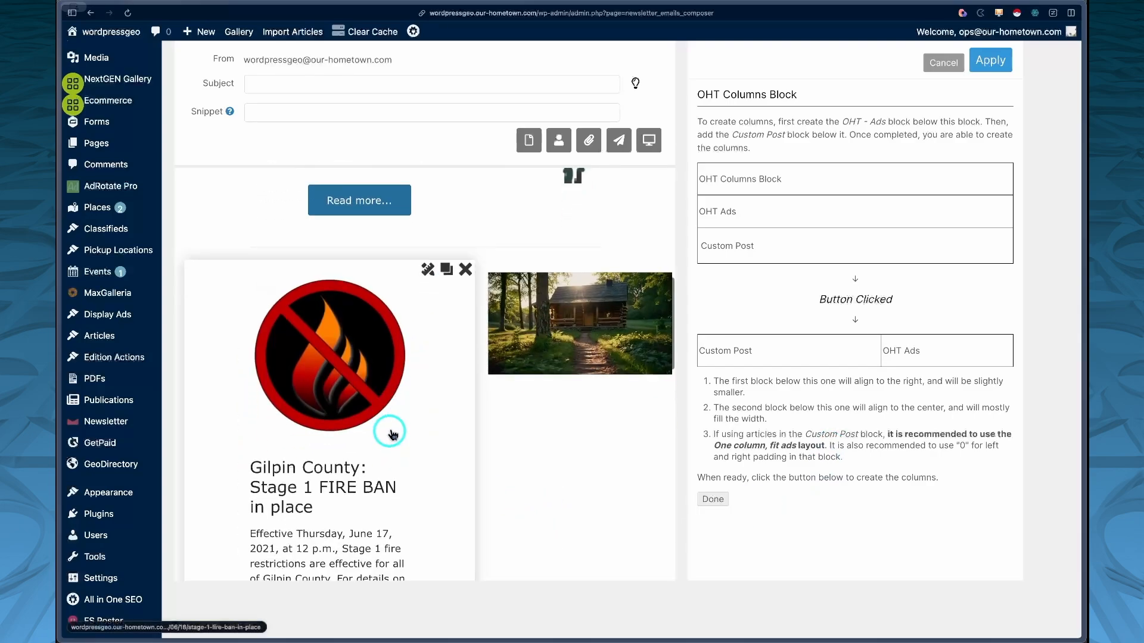
scroll(399, 451, down, 15)
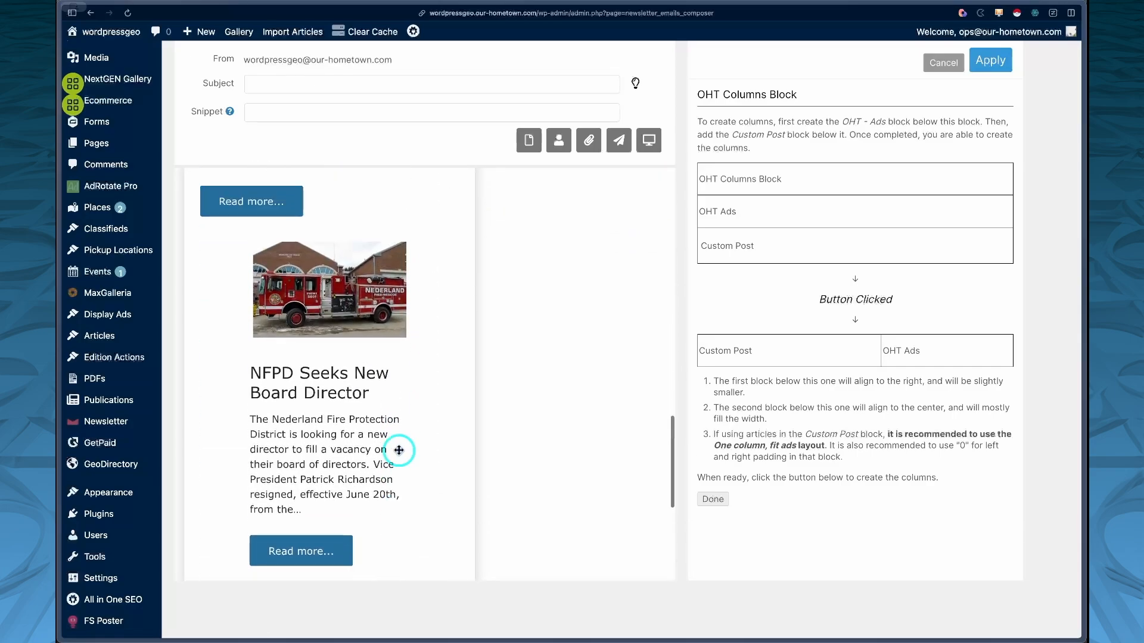
scroll(396, 449, up, 10)
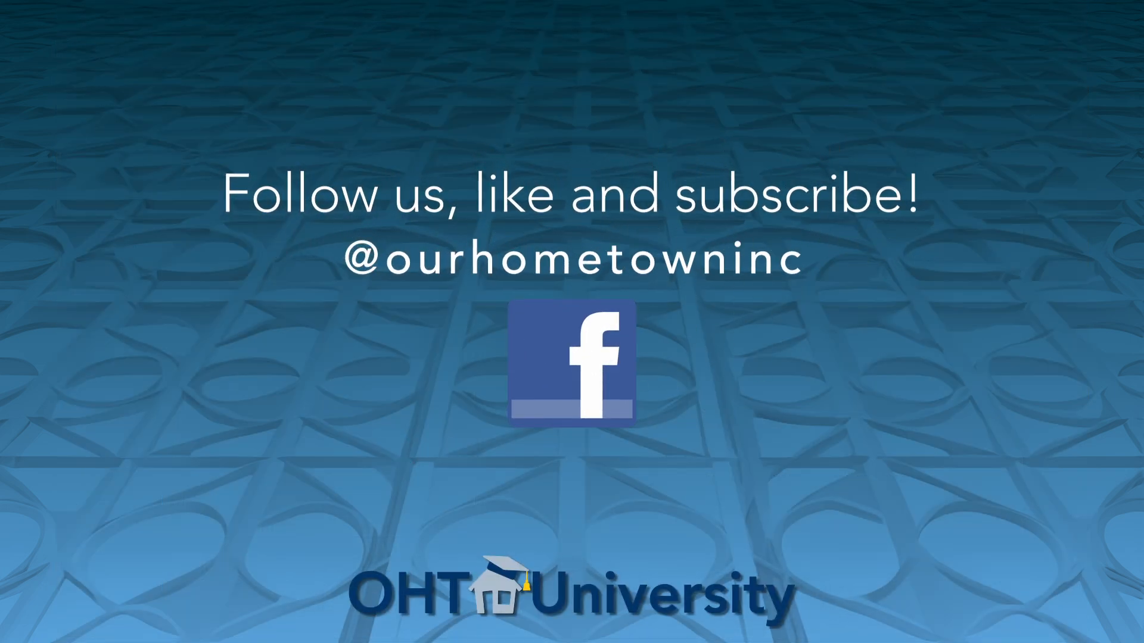